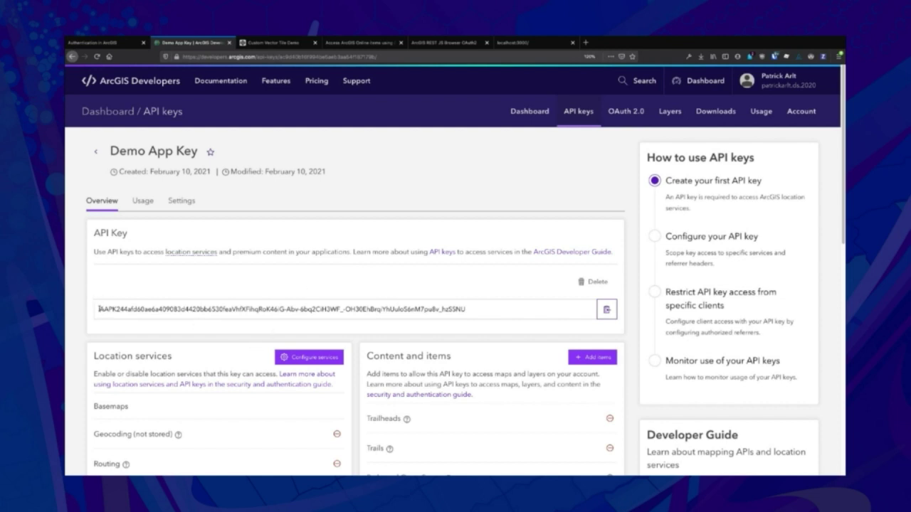
pyautogui.moveTo(99, 309); pyautogui.dragTo(116, 309)
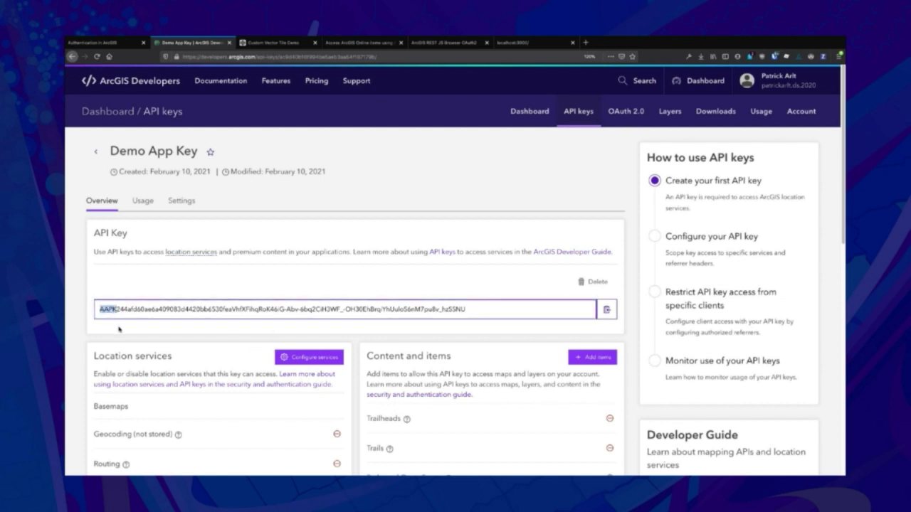
pyautogui.scroll(-5, 514, 315)
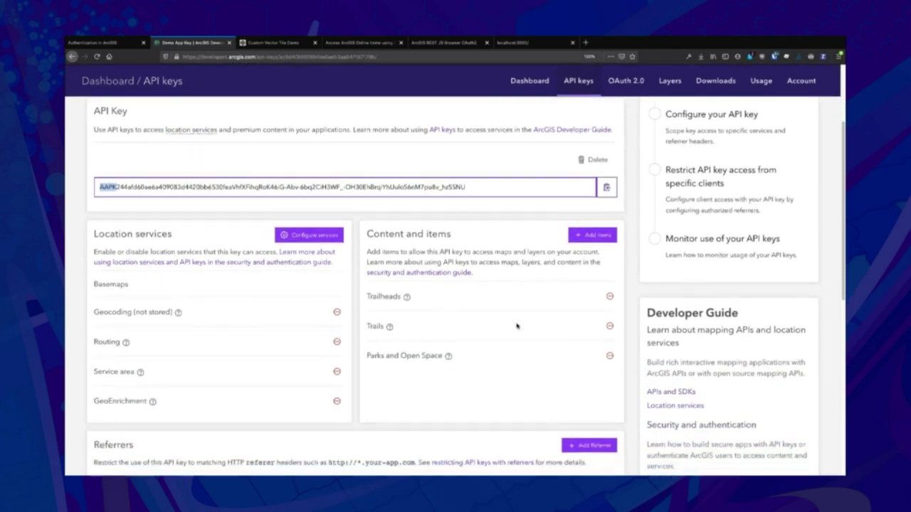
pyautogui.scroll(-2, 516, 326)
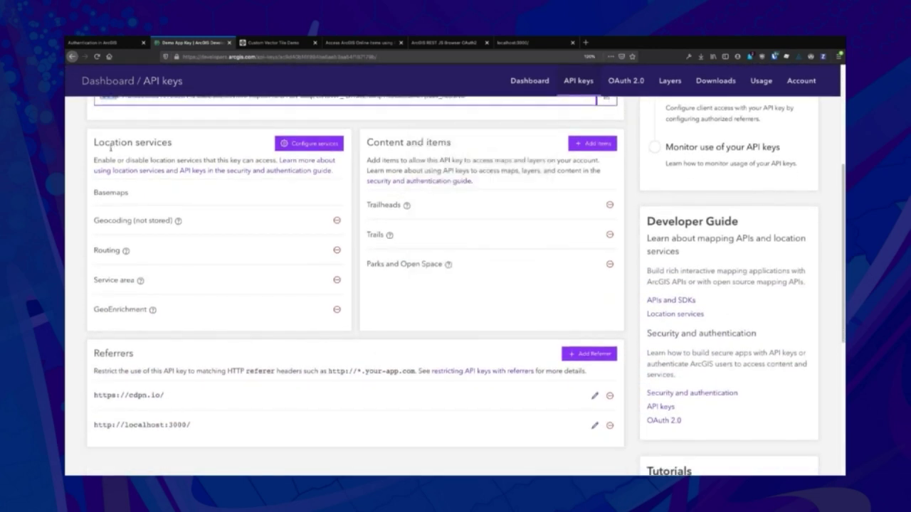
pyautogui.moveTo(94, 142); pyautogui.dragTo(181, 148)
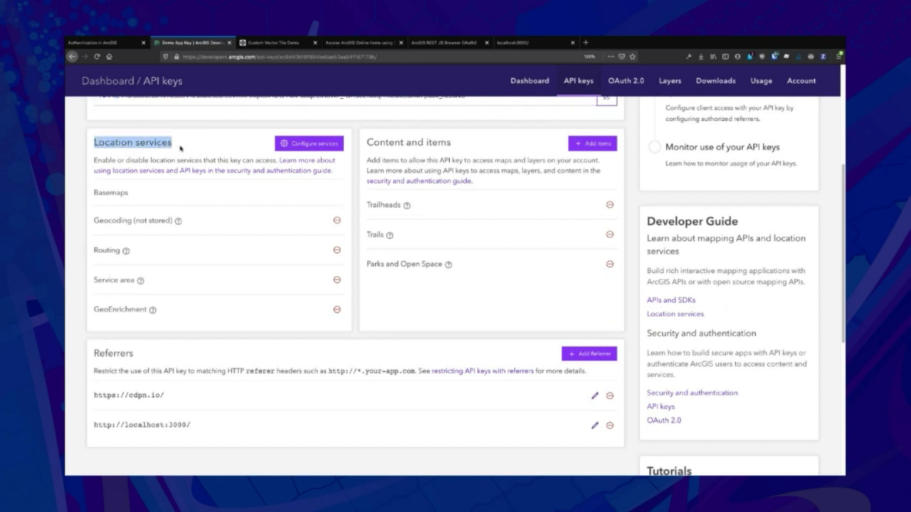
pyautogui.moveTo(178, 221)
pyautogui.moveTo(96, 193); pyautogui.dragTo(146, 218)
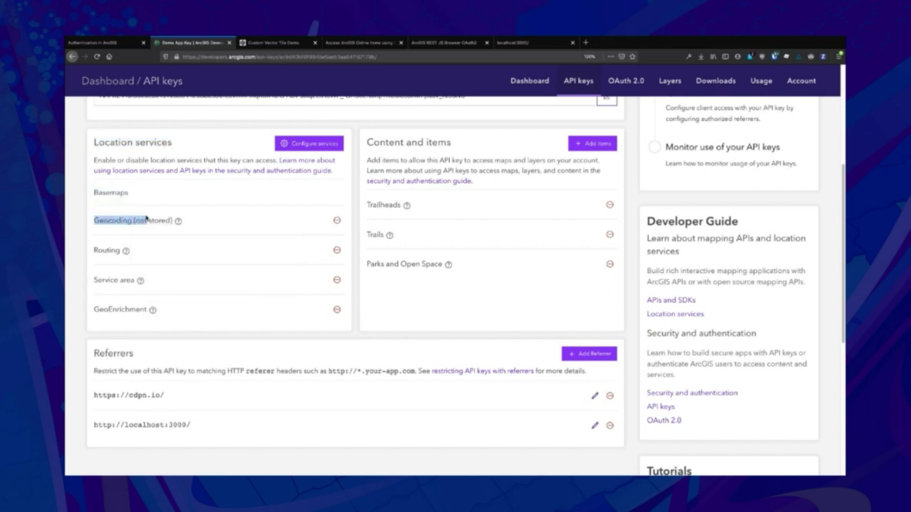
pyautogui.tripleClick(157, 224)
pyautogui.moveTo(91, 252); pyautogui.dragTo(120, 250)
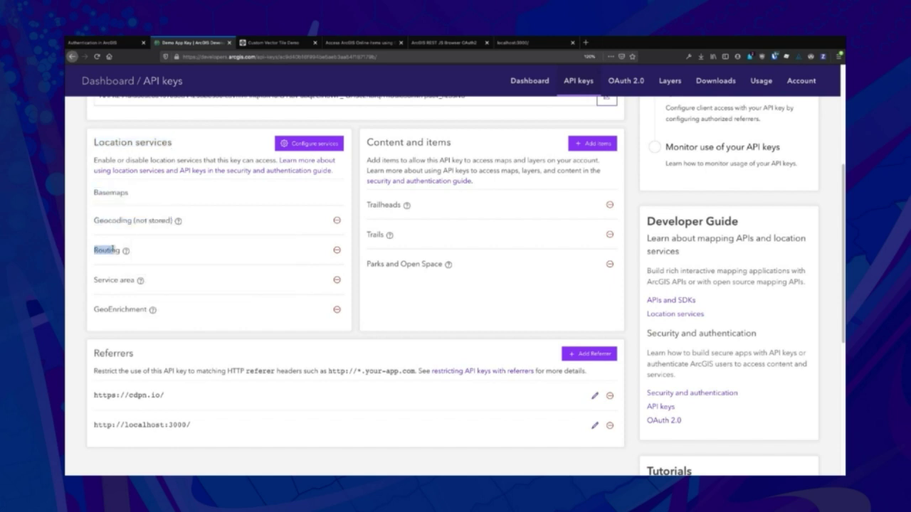
pyautogui.moveTo(94, 280); pyautogui.dragTo(131, 280)
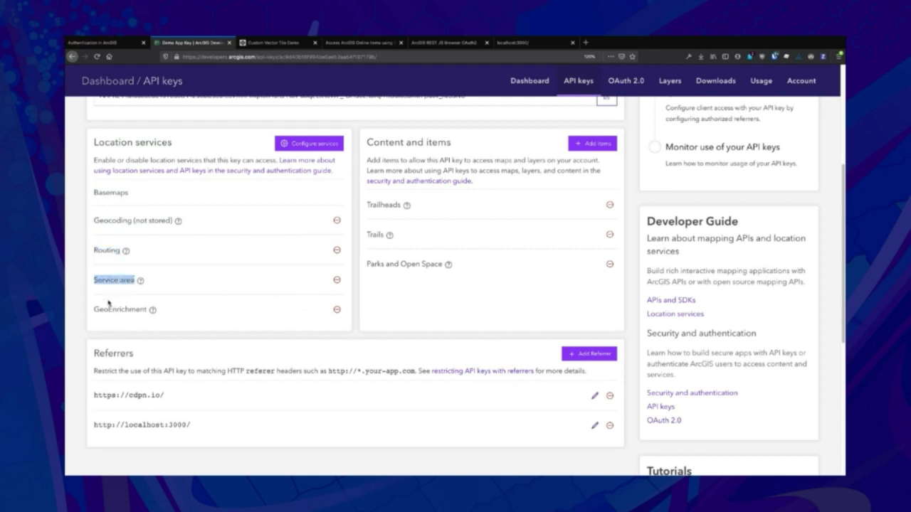
pyautogui.moveTo(95, 309); pyautogui.dragTo(135, 309)
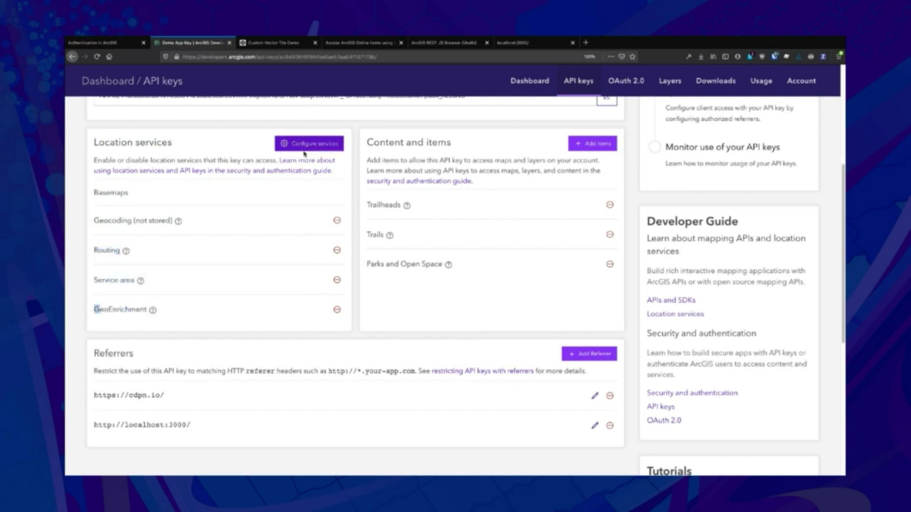
pyautogui.click(309, 143)
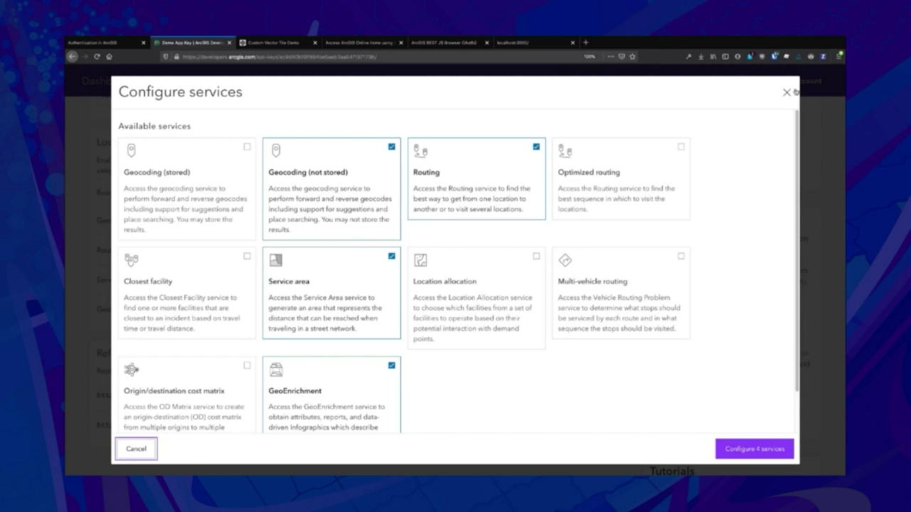
pyautogui.click(786, 93)
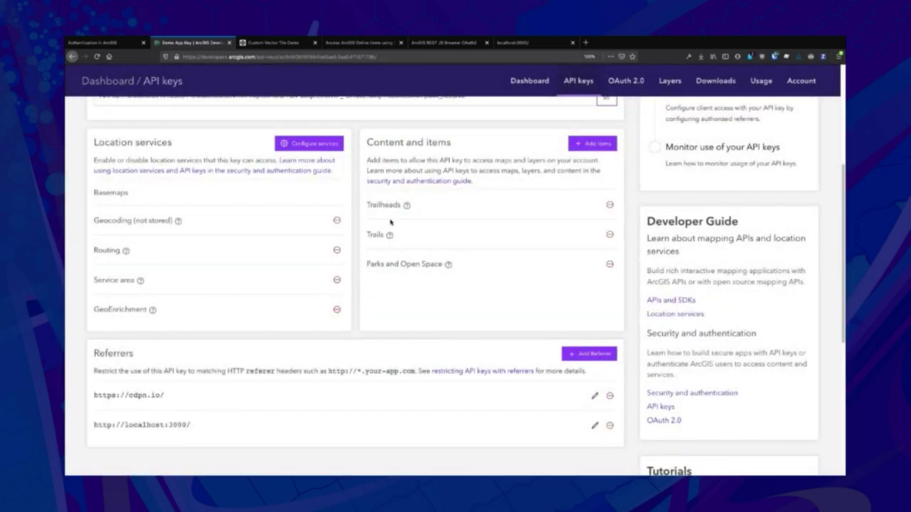
pyautogui.moveTo(367, 142); pyautogui.dragTo(452, 144)
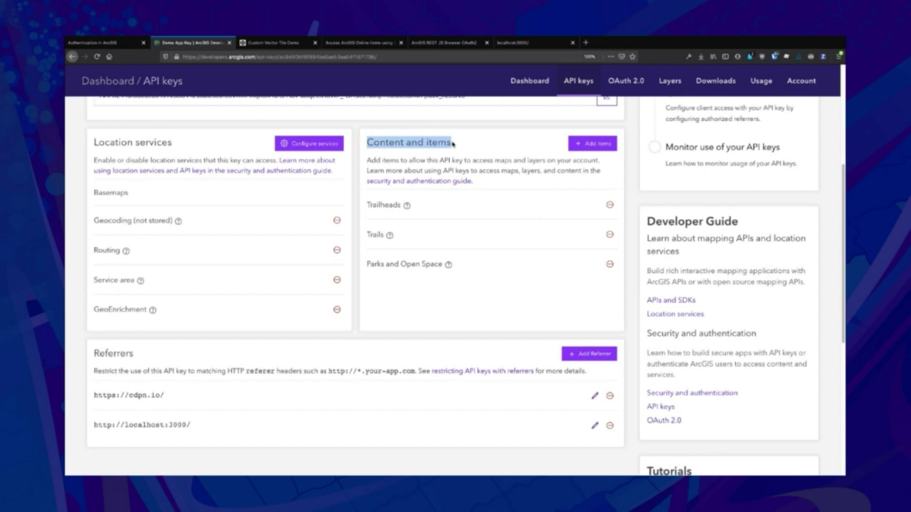
pyautogui.click(574, 144)
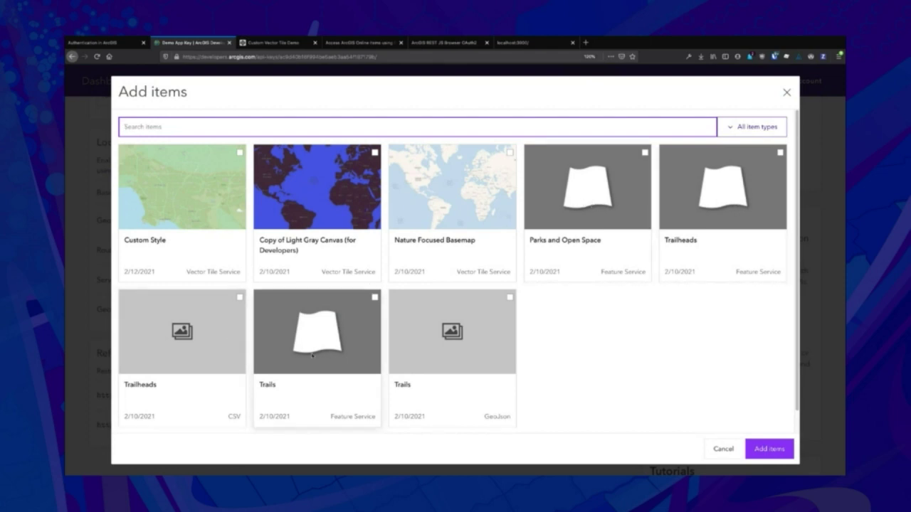
pyautogui.click(786, 92)
pyautogui.moveTo(448, 266)
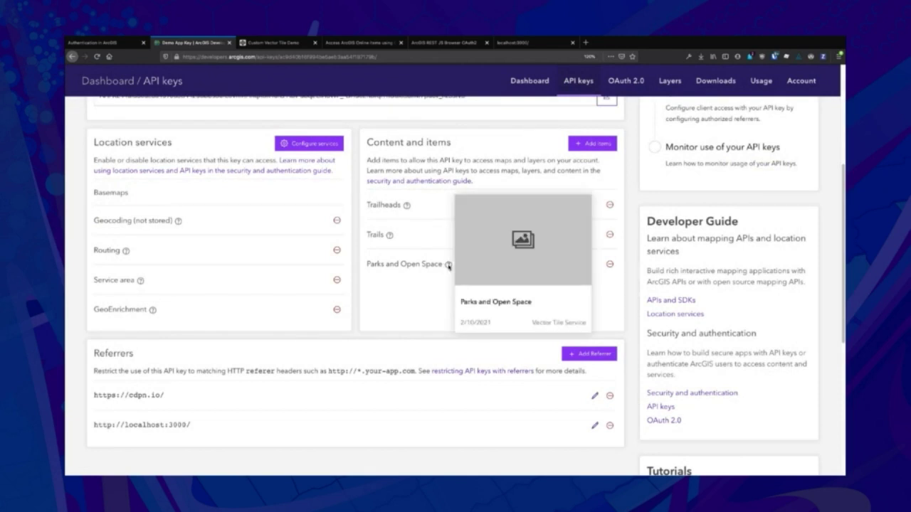
pyautogui.moveTo(390, 241)
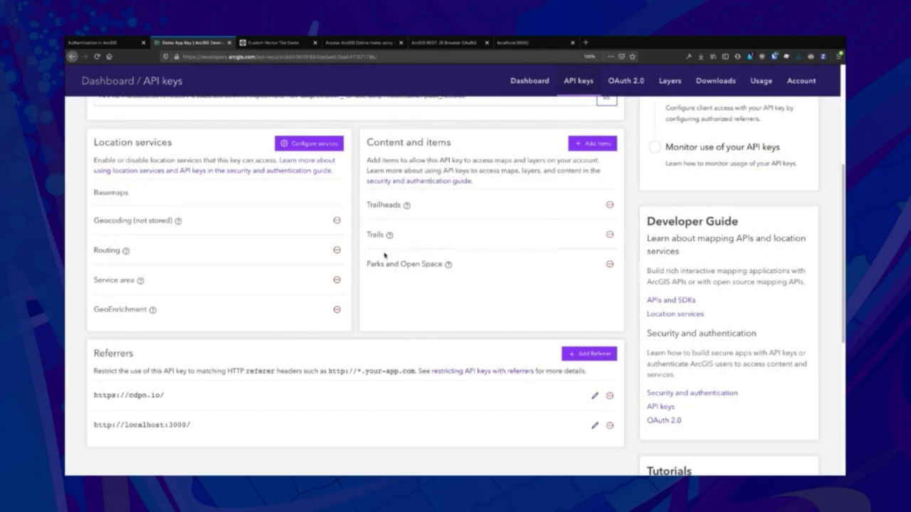
pyautogui.moveTo(95, 349); pyautogui.dragTo(170, 399)
pyautogui.click(108, 373)
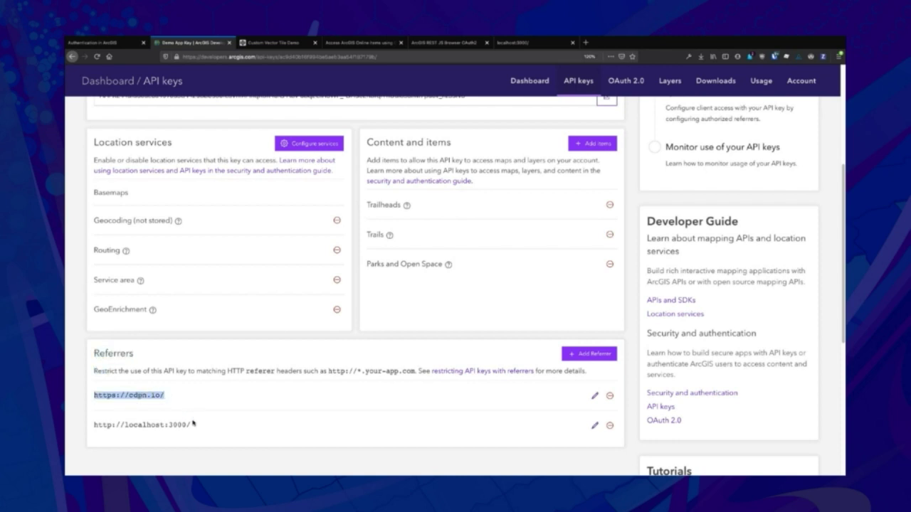
pyautogui.moveTo(191, 428); pyautogui.dragTo(125, 428)
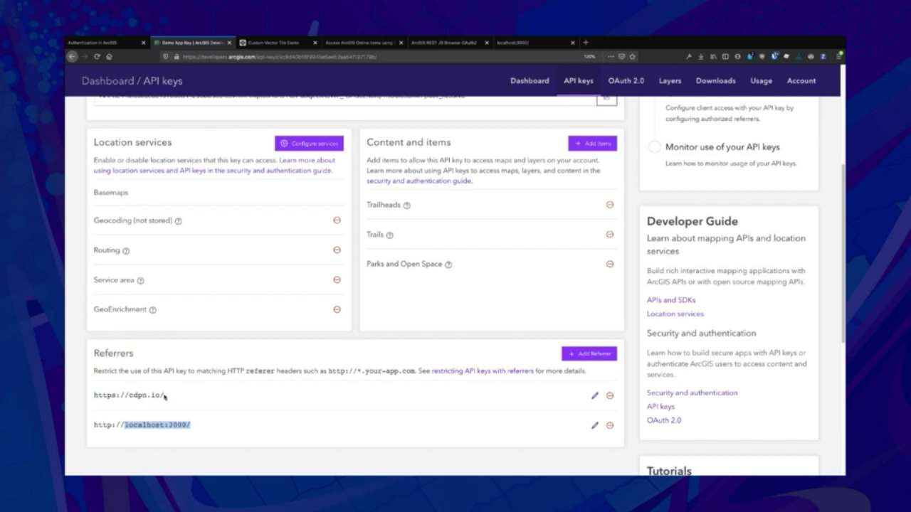
pyautogui.moveTo(168, 396); pyautogui.dragTo(191, 427)
pyautogui.click(195, 427)
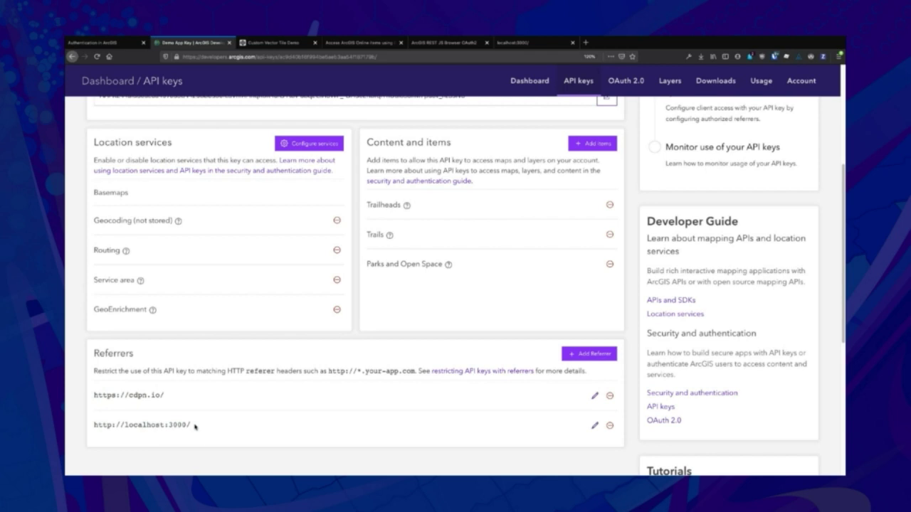
pyautogui.scroll(5, 303, 320)
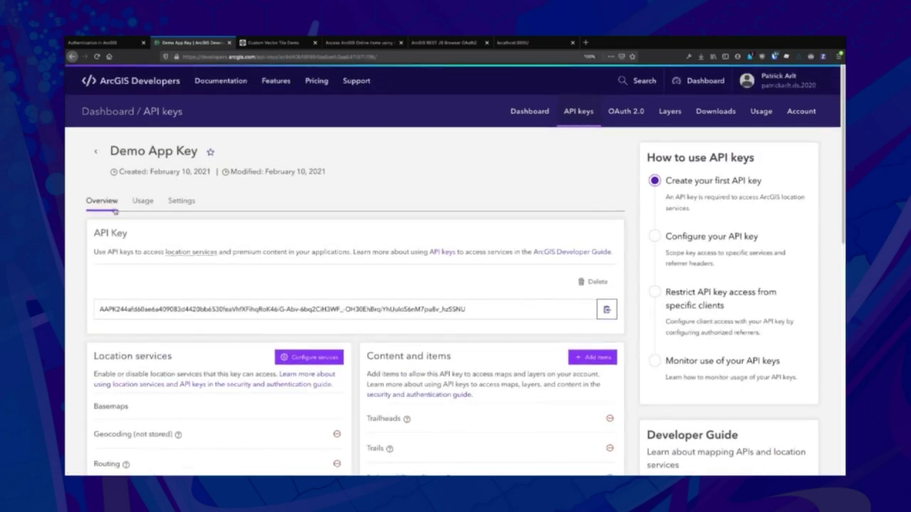
pyautogui.click(95, 153)
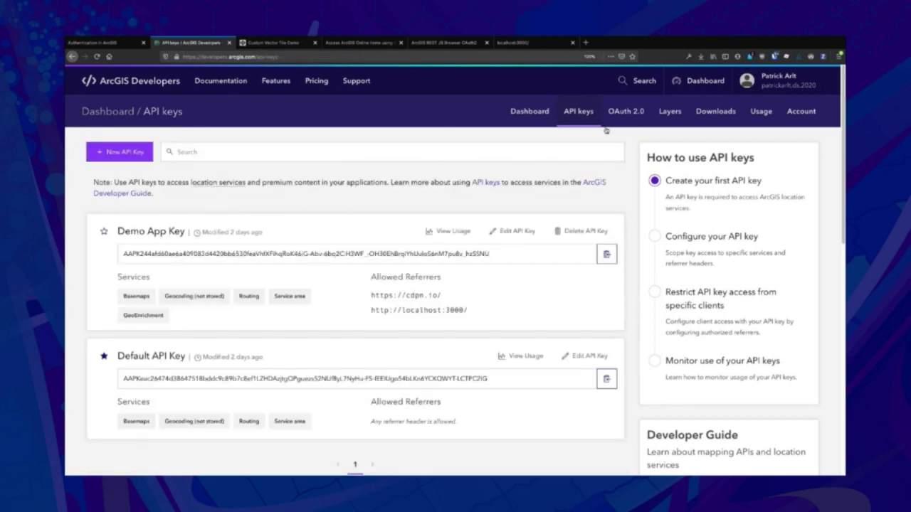
# In the Custom Vector Tile Demo pen, widen the map preview and add blank lines before the const map setup.
pyautogui.click(252, 43)
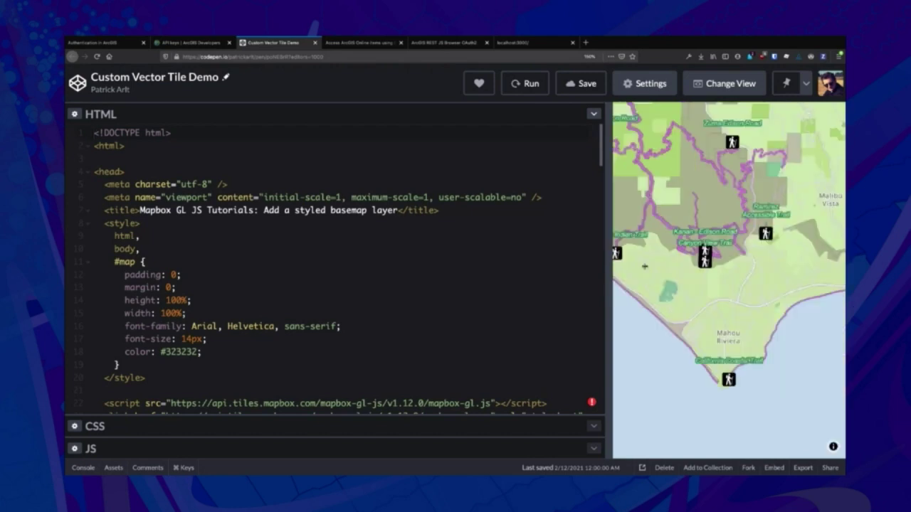
pyautogui.moveTo(609, 267); pyautogui.dragTo(505, 260)
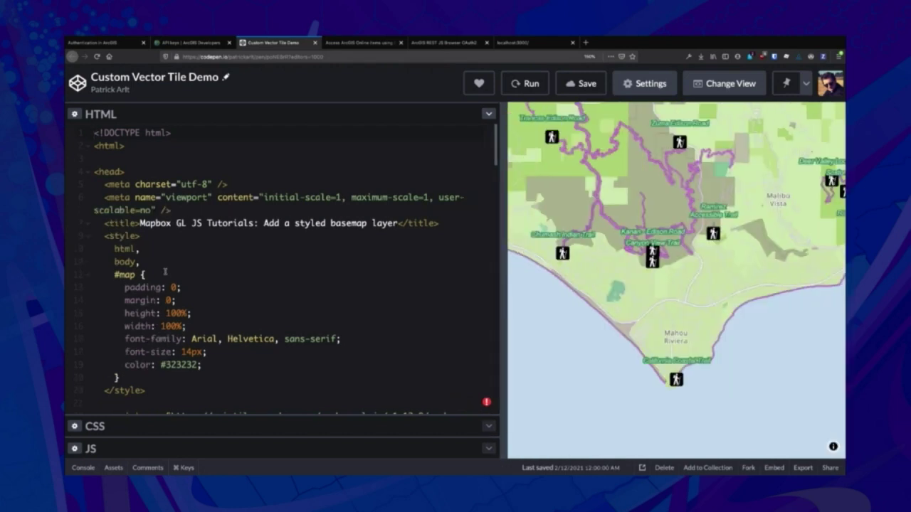
pyautogui.scroll(-4, 167, 272)
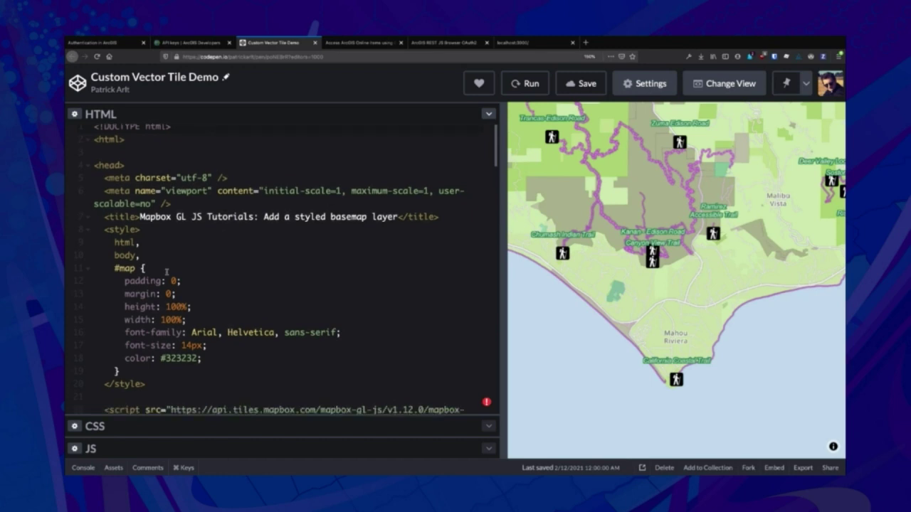
pyautogui.scroll(-3, 166, 272)
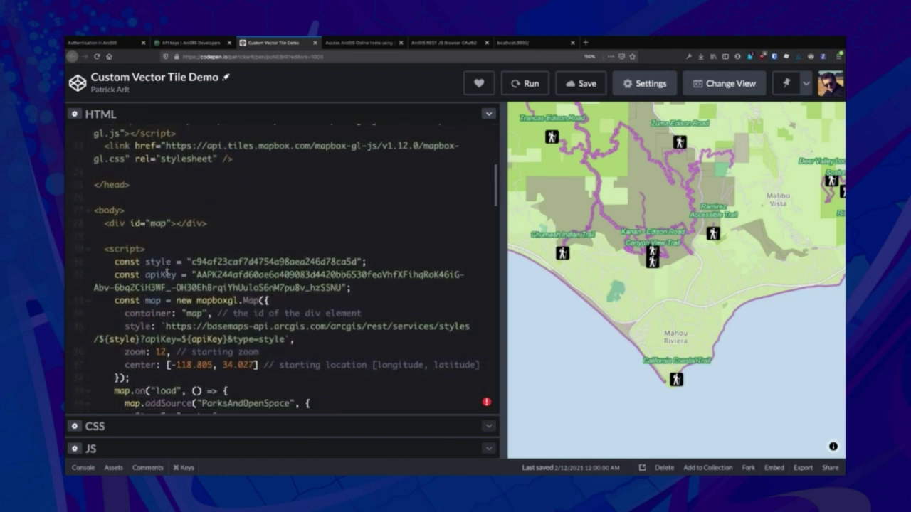
pyautogui.click(115, 255)
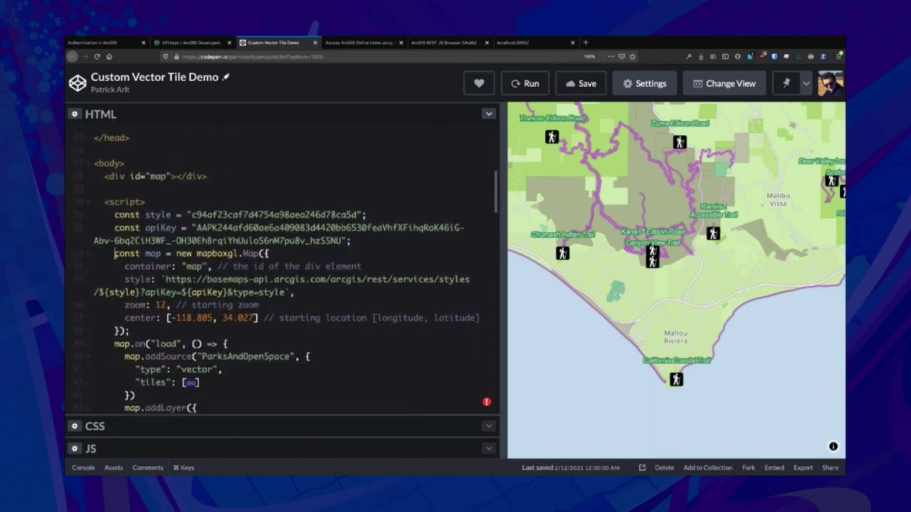
pyautogui.press('Return')
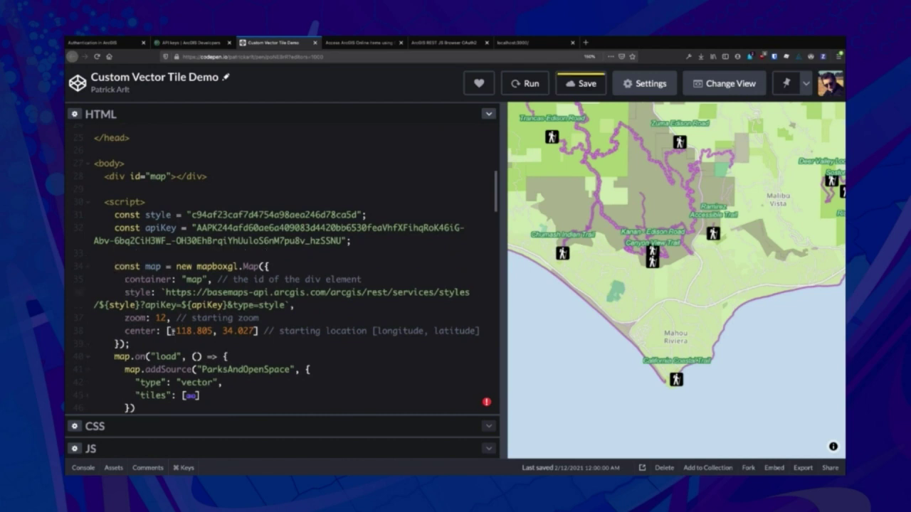
pyautogui.press('Return')
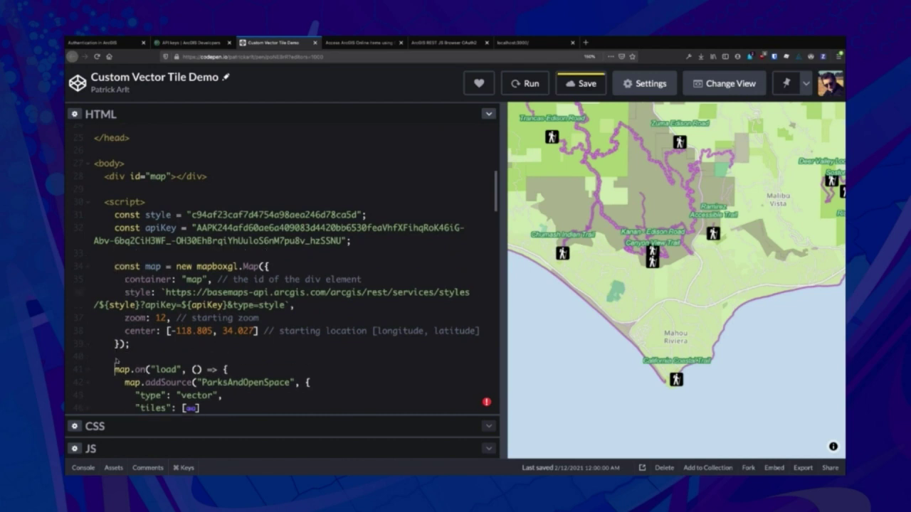
# Pan and tilt the trails map preview, then select the basemap style id string.
pyautogui.scroll(5, 643, 253)
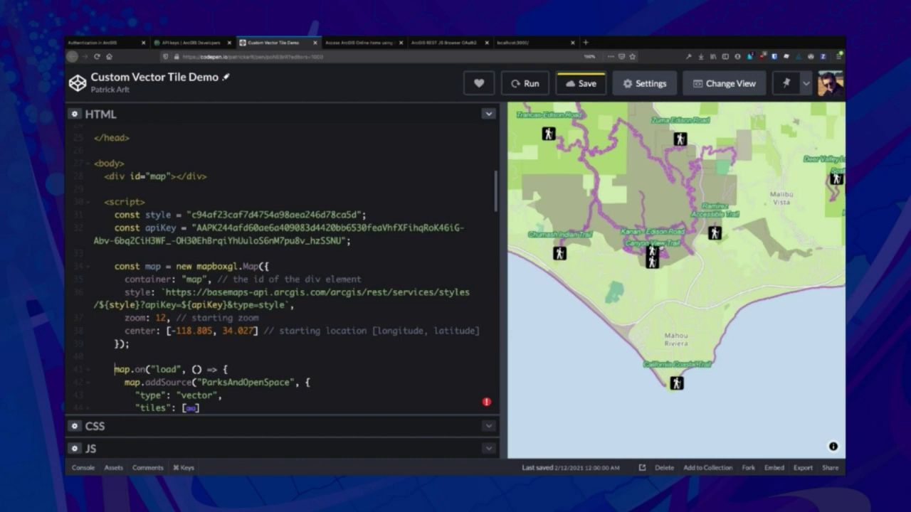
pyautogui.scroll(-5, 639, 261)
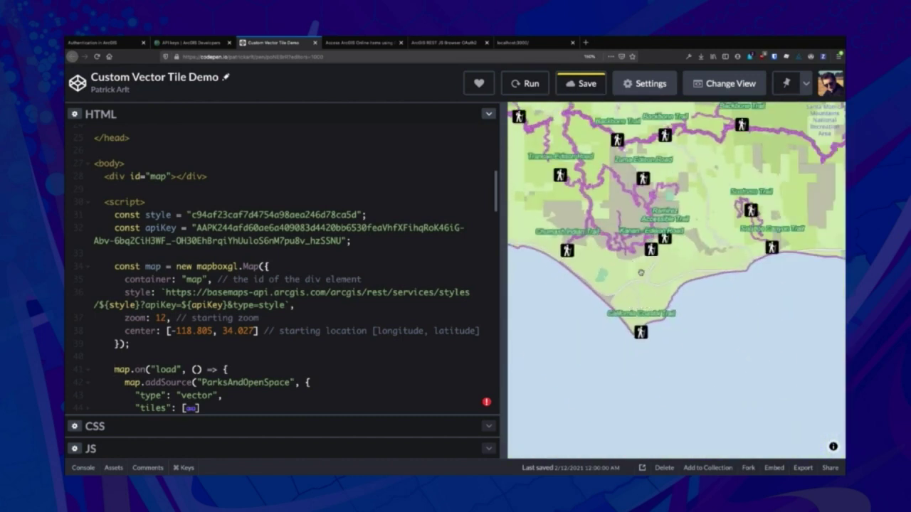
pyautogui.moveTo(644, 274); pyautogui.dragTo(671, 330)
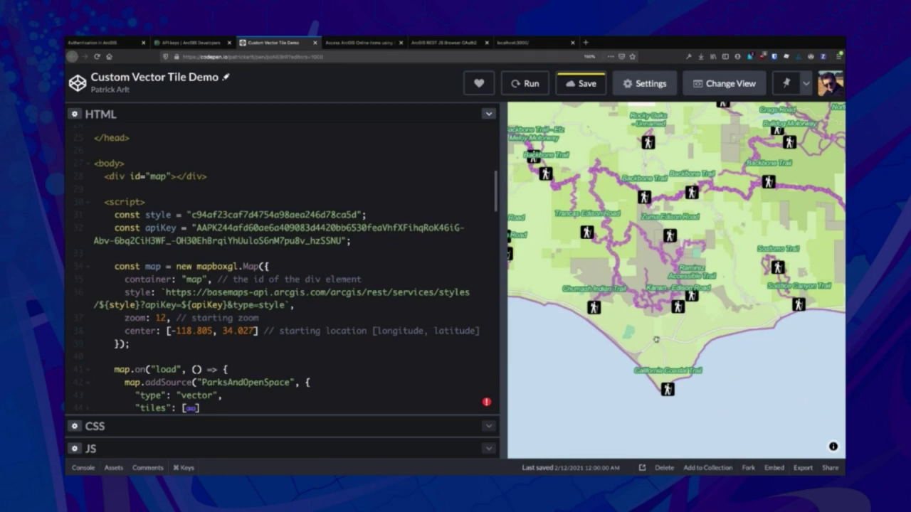
pyautogui.moveTo(643, 316); pyautogui.dragTo(644, 285)
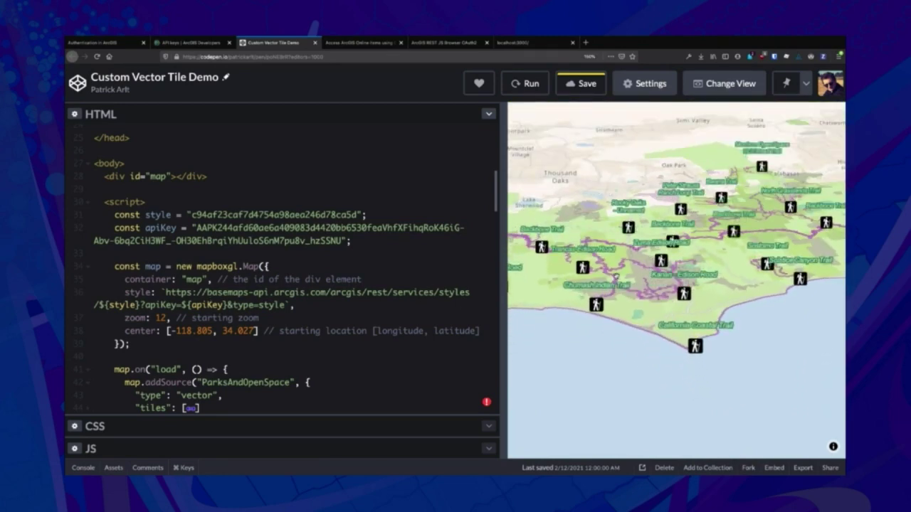
pyautogui.scroll(2, 636, 270)
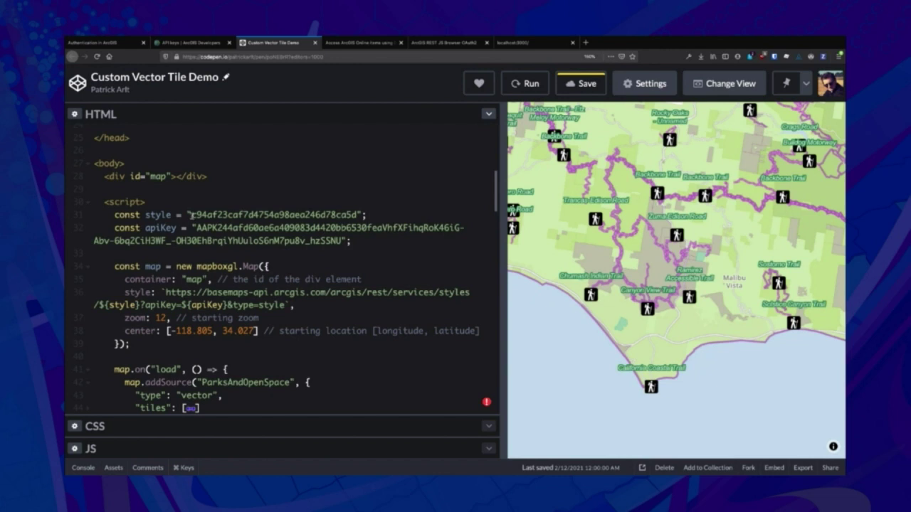
pyautogui.moveTo(191, 214); pyautogui.dragTo(358, 214)
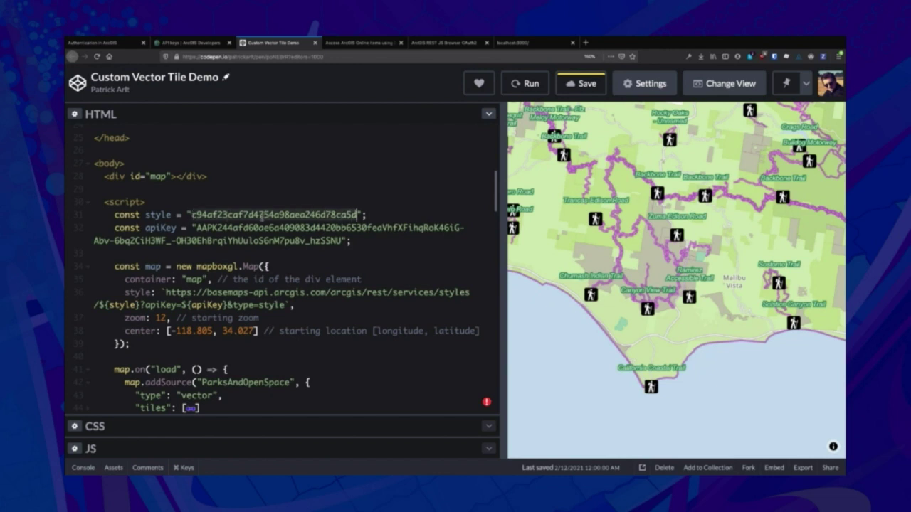
pyautogui.click(189, 42)
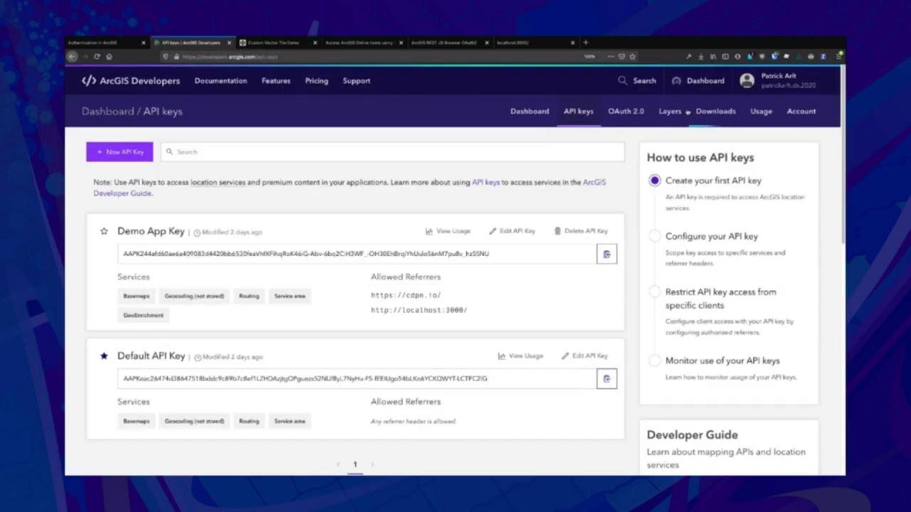
# List the hosted layers in ArcGIS Developers and select the apiKey value in the CodePen code.
pyautogui.click(670, 111)
pyautogui.scroll(-6, 150, 236)
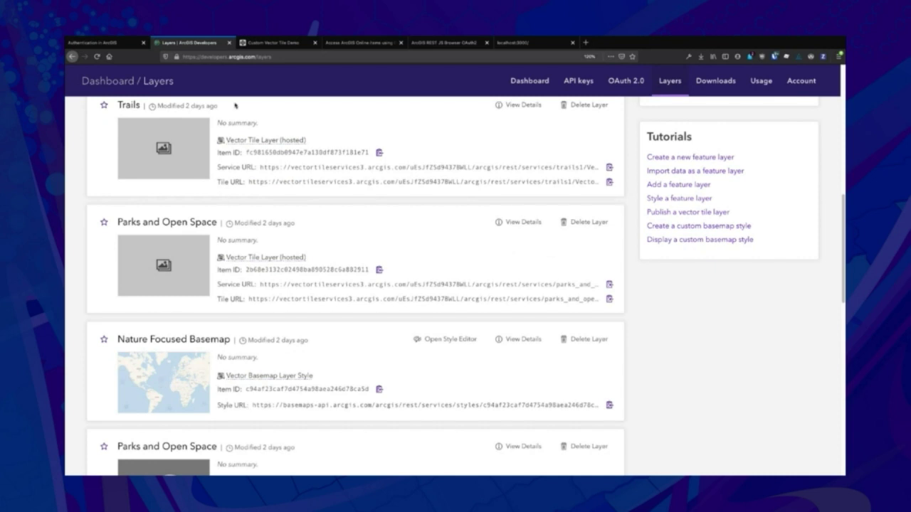
pyautogui.click(267, 43)
pyautogui.moveTo(194, 228); pyautogui.dragTo(343, 241)
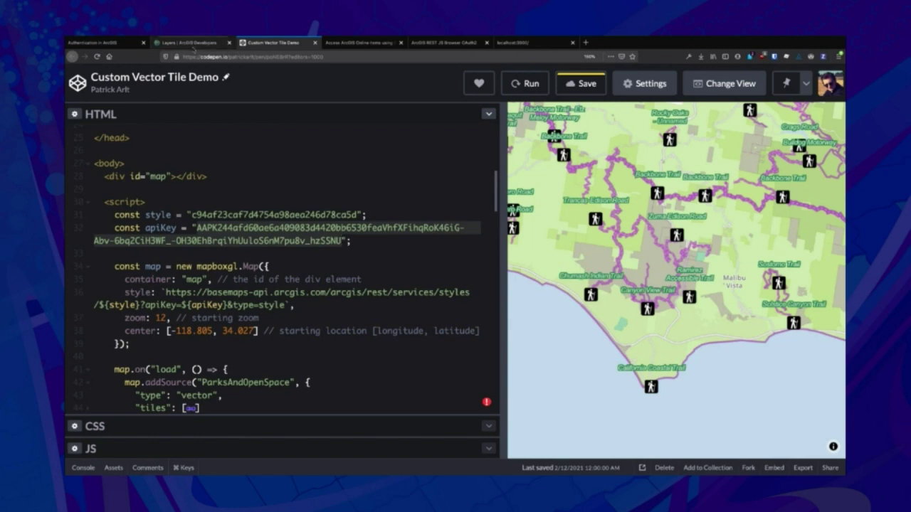
# Show the Nature Focused Basemap layer's sharing settings, then go back to the CodePen demo.
pyautogui.click(188, 43)
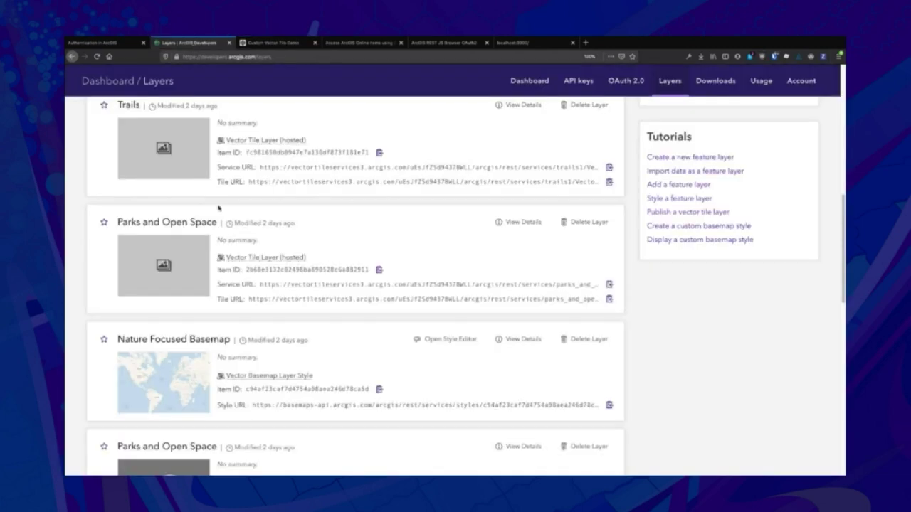
pyautogui.click(187, 340)
pyautogui.click(271, 267)
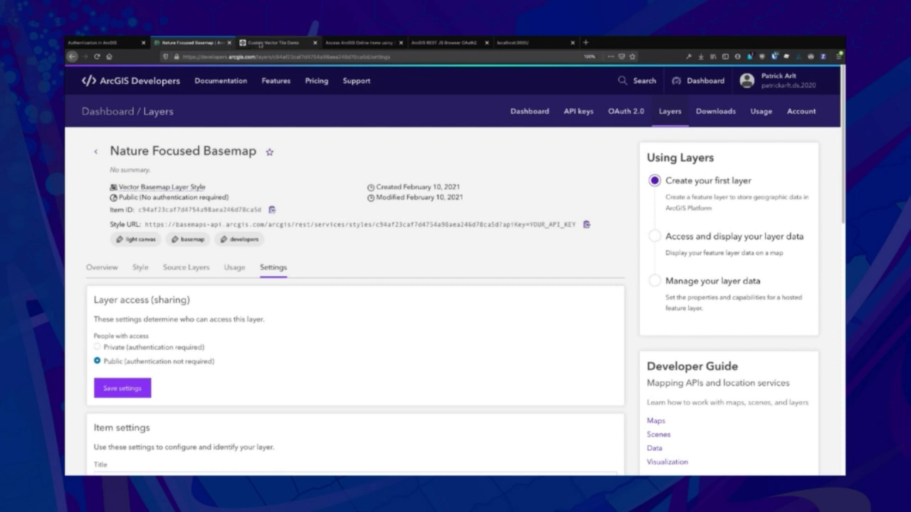
pyautogui.click(262, 43)
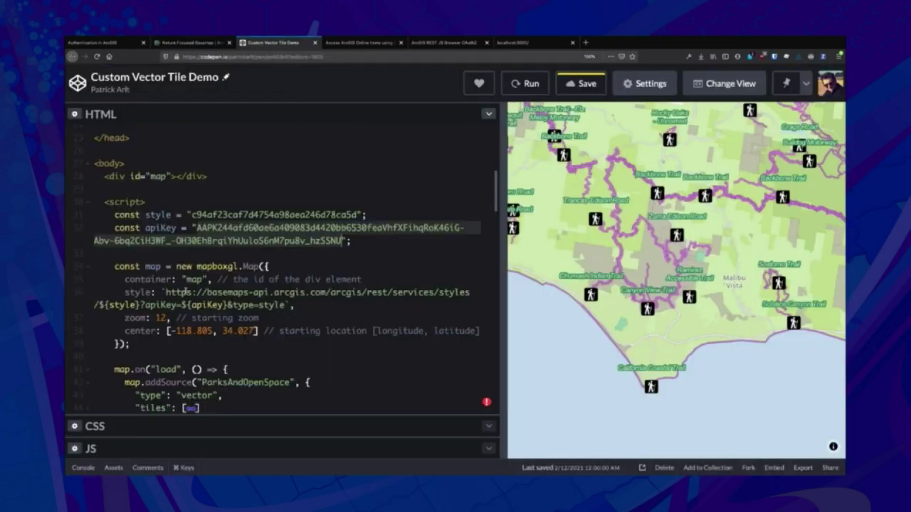
# Point out the ${style} and ${apiKey} placeholders in the style URL and slightly rotate the map.
pyautogui.click(117, 304)
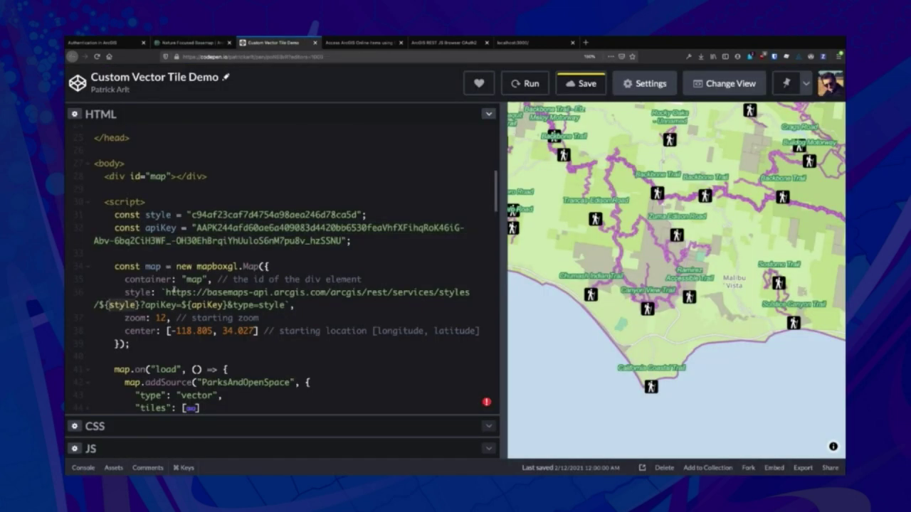
pyautogui.click(203, 305)
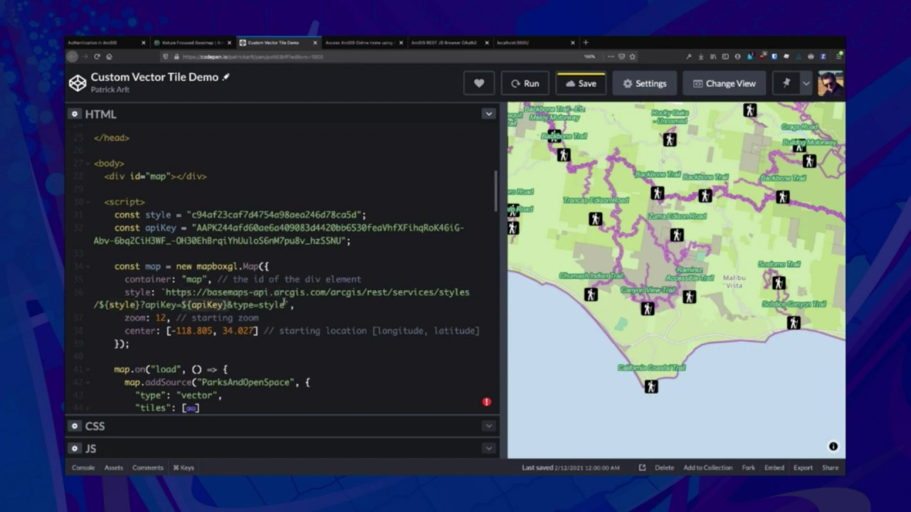
pyautogui.click(309, 304)
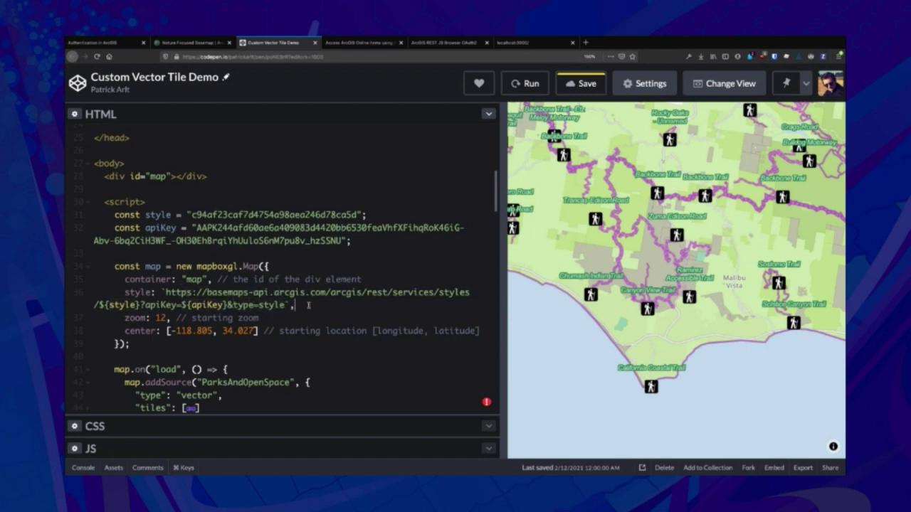
pyautogui.moveTo(634, 291); pyautogui.dragTo(625, 305)
# Unfold the ParksAndOpenSpace tiles array to show its URL ending in token=${apiKey}.
pyautogui.scroll(-3, 121, 328)
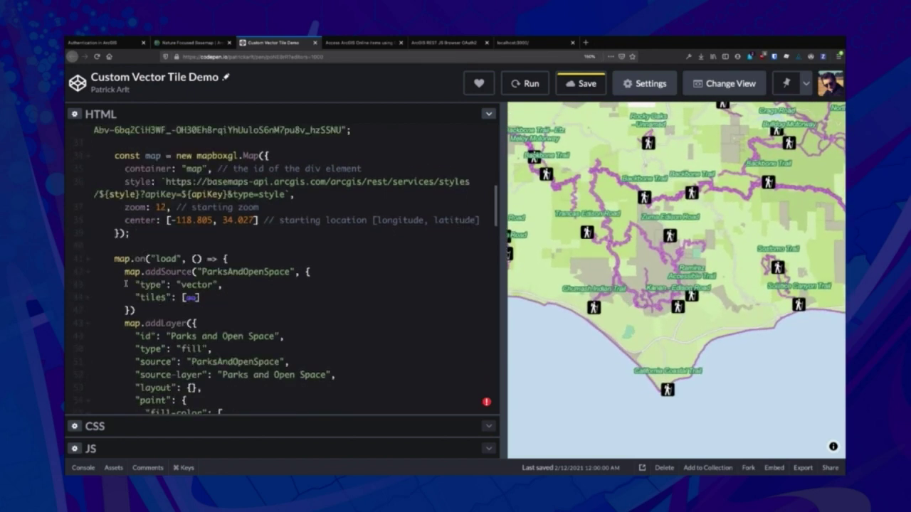
pyautogui.moveTo(202, 272); pyautogui.dragTo(288, 276)
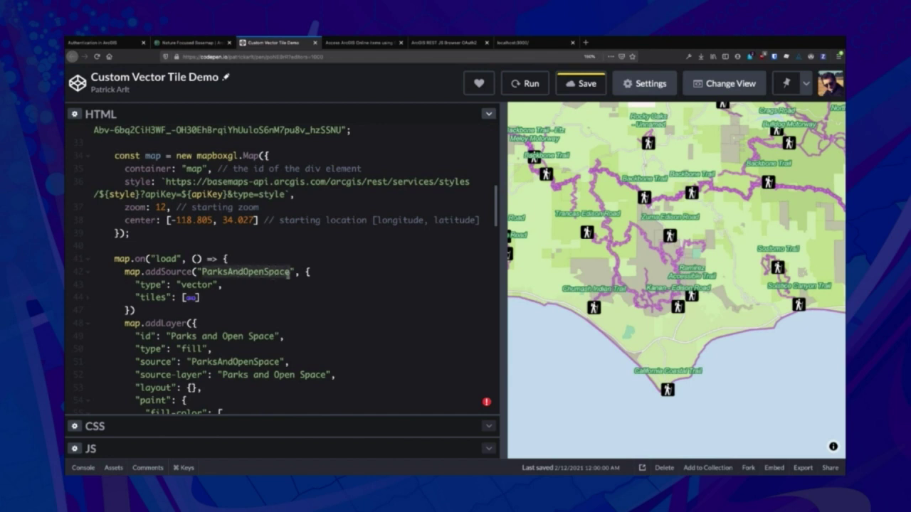
pyautogui.click(86, 298)
pyautogui.click(220, 310)
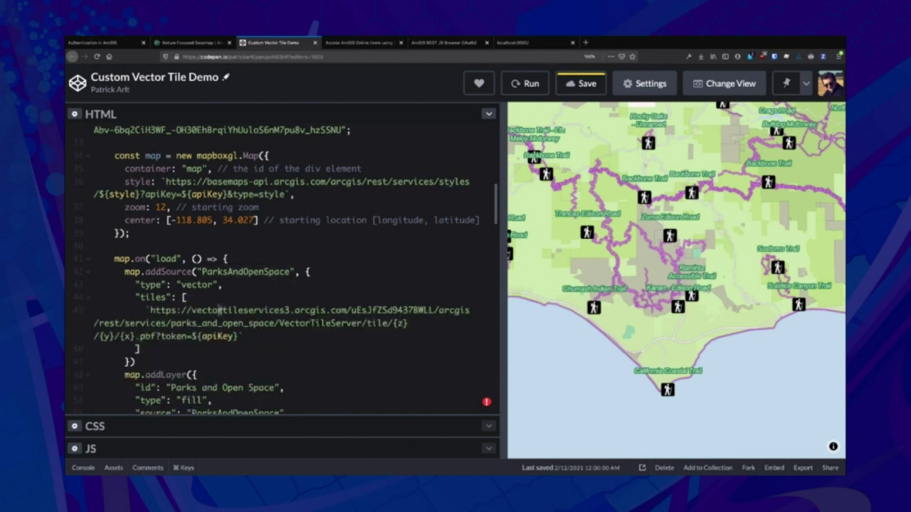
pyautogui.click(245, 336)
pyautogui.click(191, 42)
# Open the Parks and Open Space layer's Style JSON and highlight its sources and esri source definition.
pyautogui.click(85, 155)
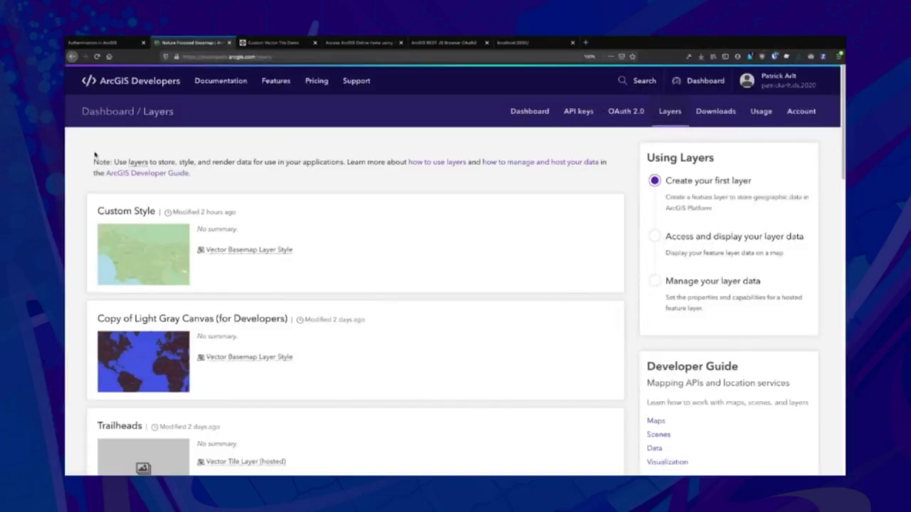
pyautogui.scroll(-5, 173, 290)
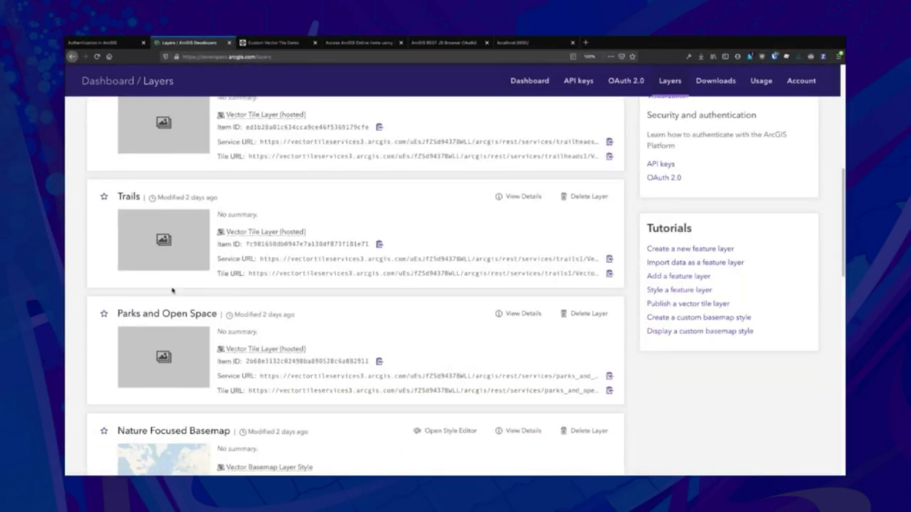
pyautogui.click(522, 313)
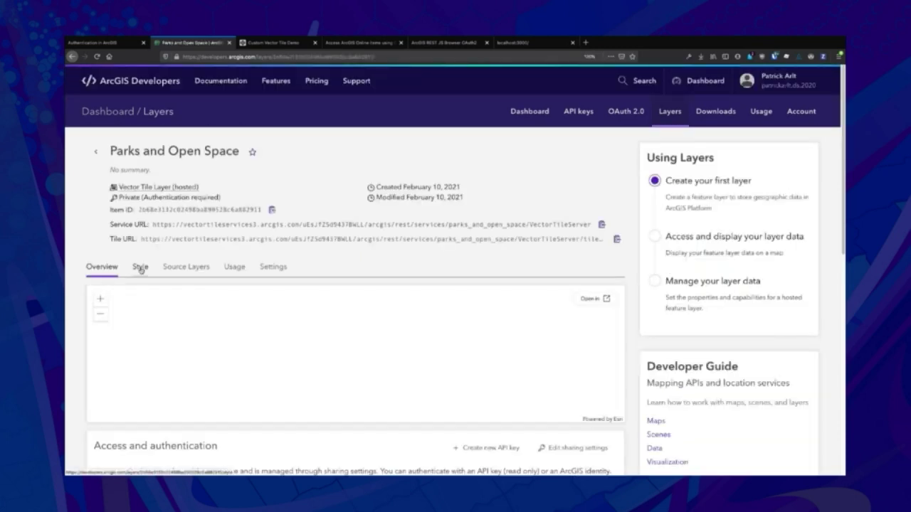
pyautogui.click(140, 267)
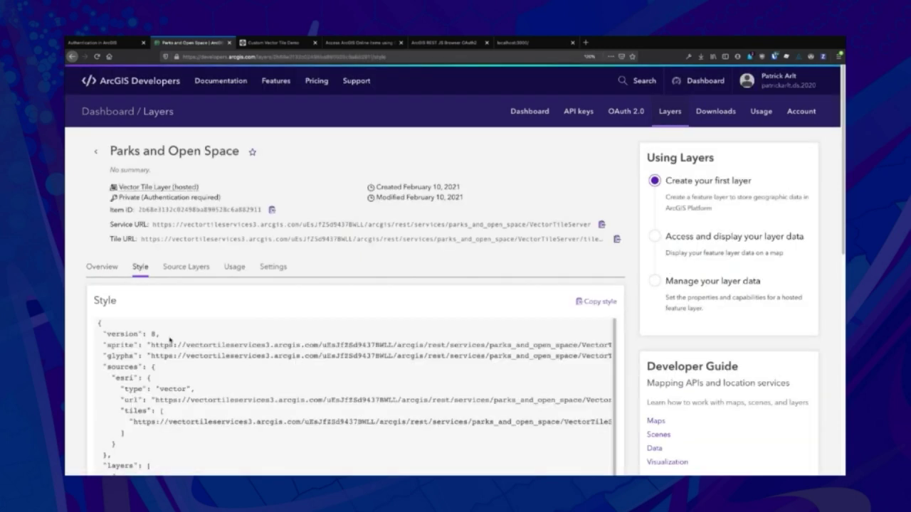
pyautogui.moveTo(166, 346); pyautogui.dragTo(241, 448)
pyautogui.click(240, 448)
pyautogui.moveTo(117, 381); pyautogui.dragTo(138, 447)
pyautogui.click(138, 447)
# Highlight the Parks and Open Space addLayer settings and the ?token=${apiKey} part of its tile URL.
pyautogui.click(260, 42)
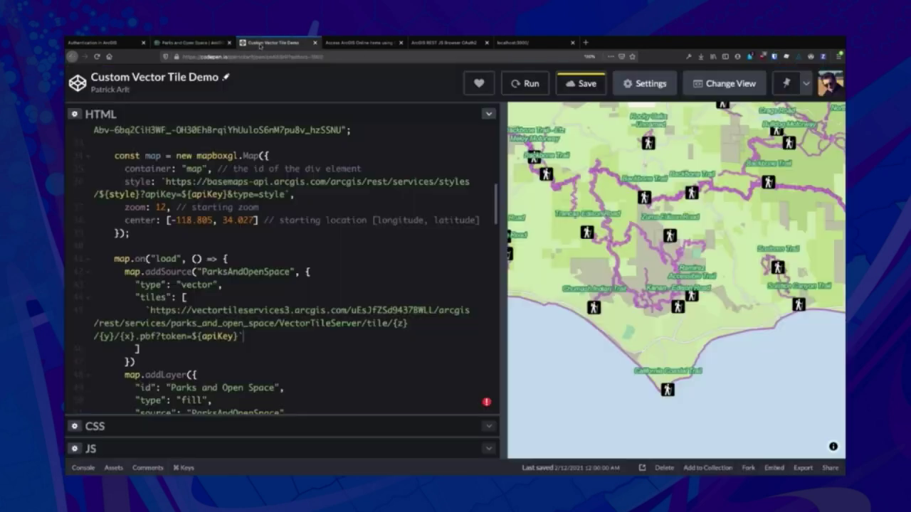
pyautogui.click(174, 335)
pyautogui.scroll(-3, 175, 336)
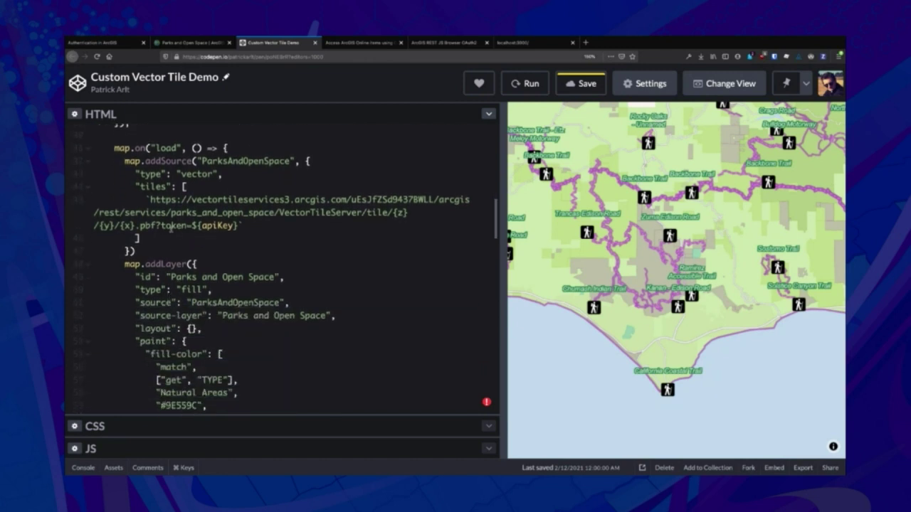
pyautogui.moveTo(171, 277); pyautogui.dragTo(187, 375)
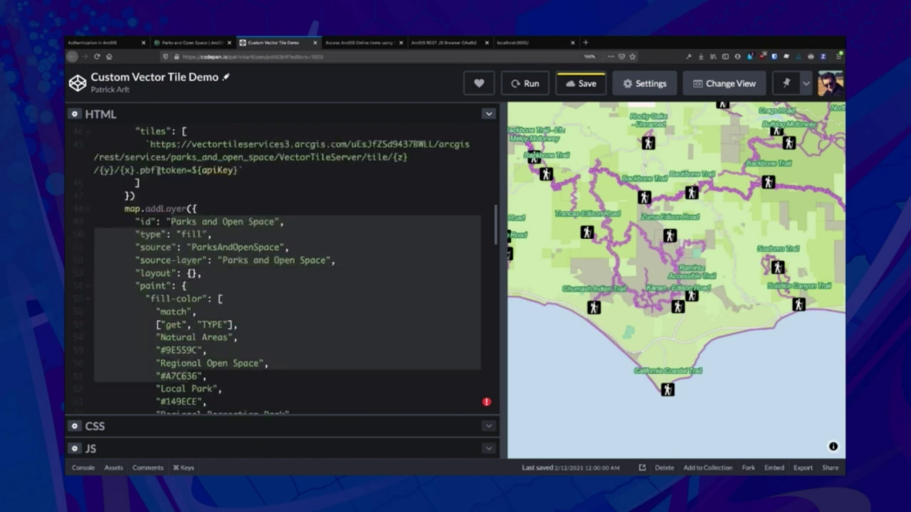
pyautogui.moveTo(156, 171); pyautogui.dragTo(240, 171)
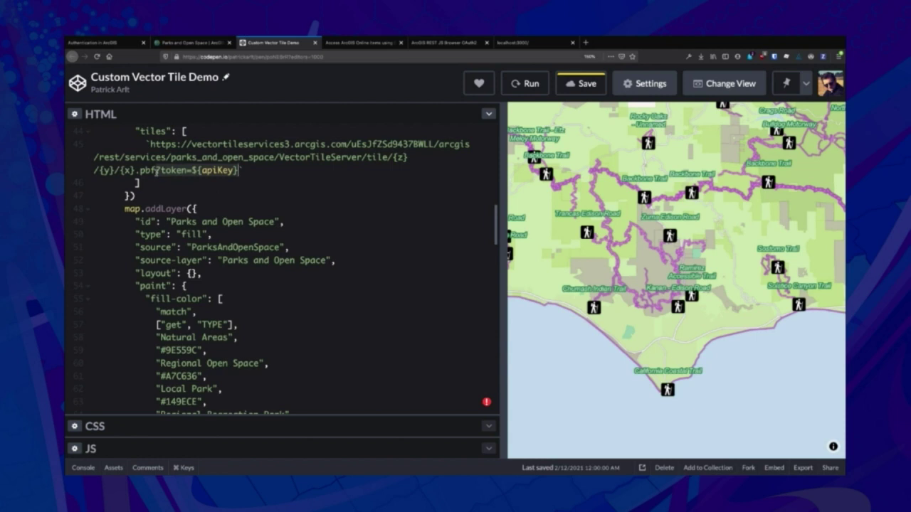
# Copy the Demo App Key listed on the Parks and Open Space layer overview, then return to the pen.
pyautogui.click(191, 43)
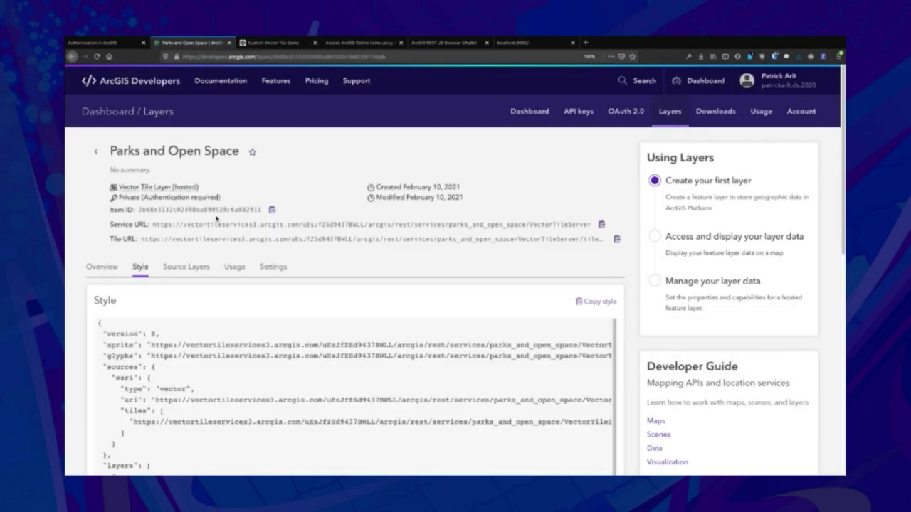
pyautogui.click(102, 267)
pyautogui.scroll(-1, 143, 290)
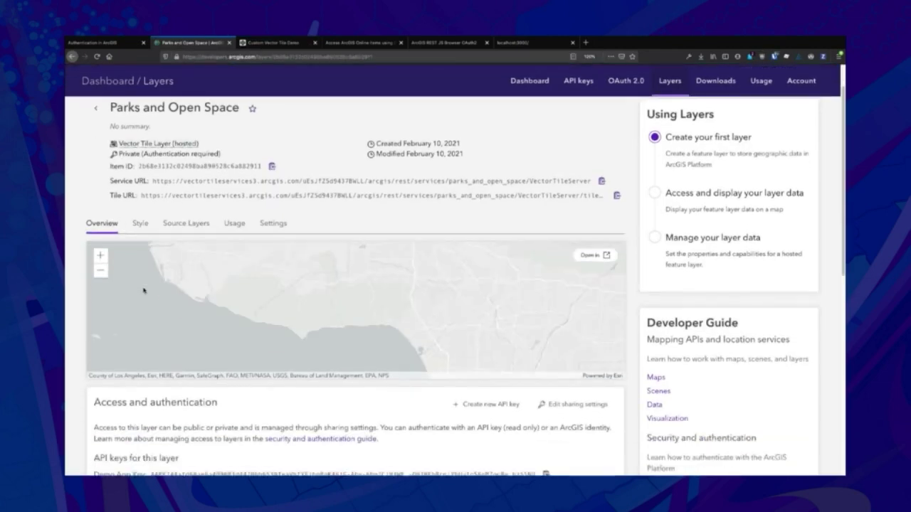
pyautogui.scroll(-3, 143, 291)
pyautogui.moveTo(151, 342); pyautogui.dragTo(510, 342)
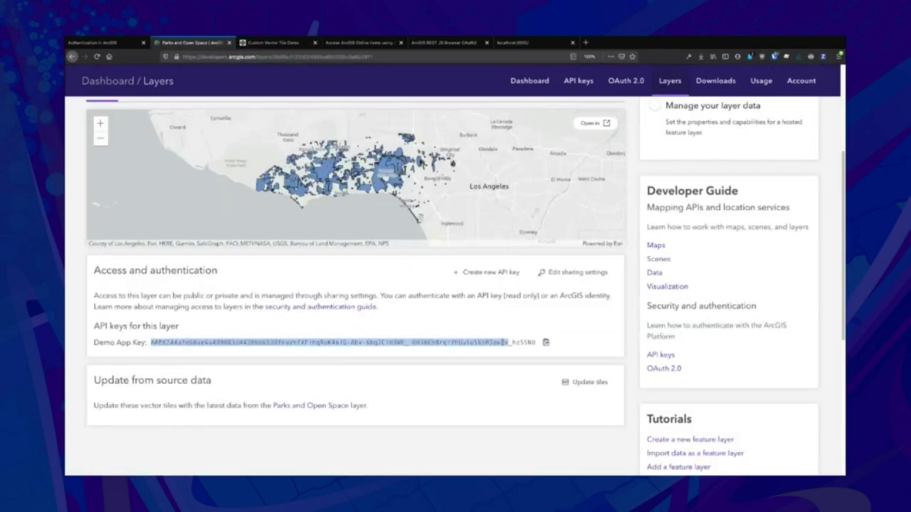
pyautogui.click(546, 342)
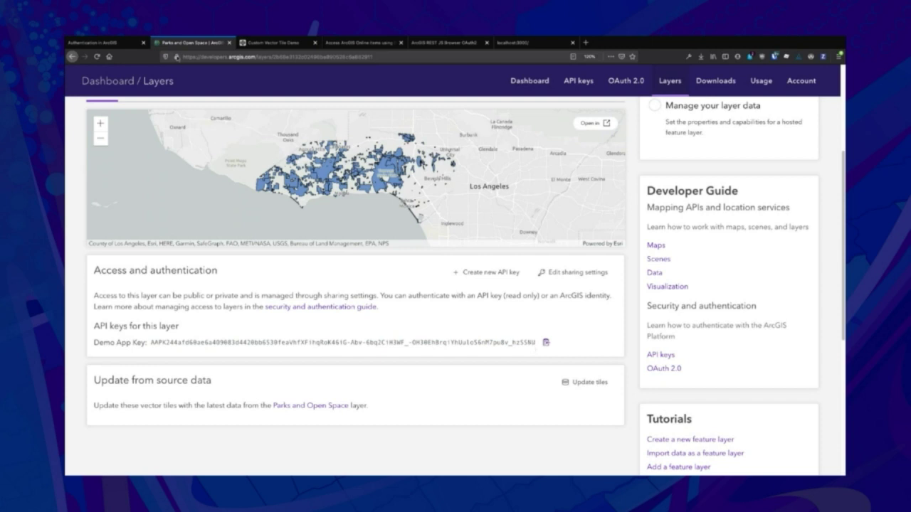
pyautogui.click(257, 45)
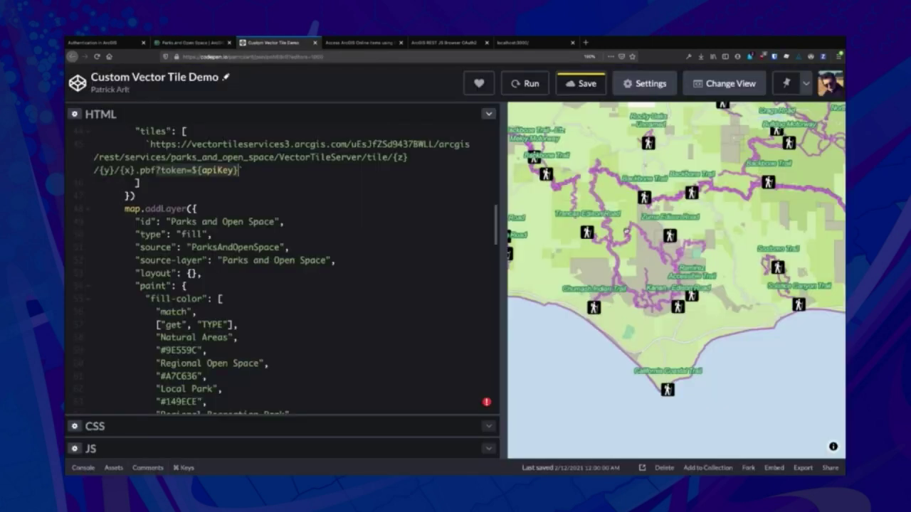
# Collapse the Parks and Open Space, Trails, BikeTrails and loadImage code blocks.
pyautogui.click(86, 210)
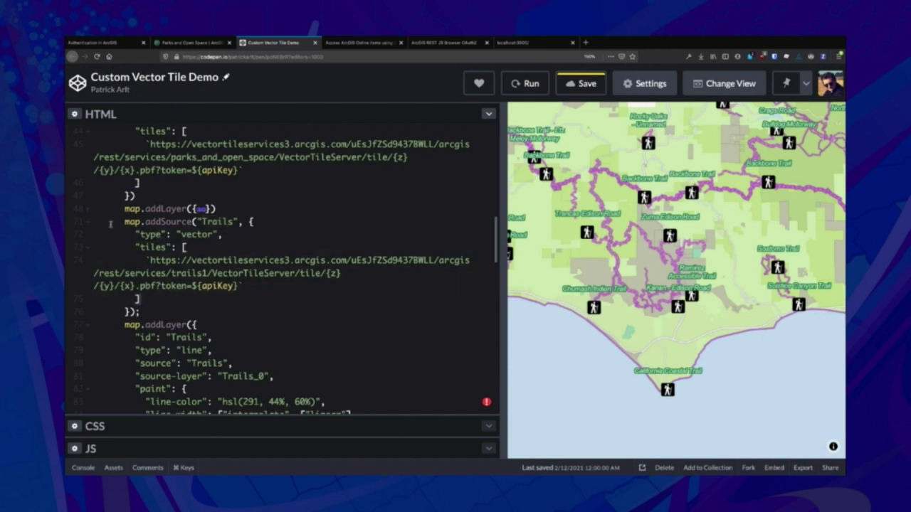
pyautogui.click(87, 223)
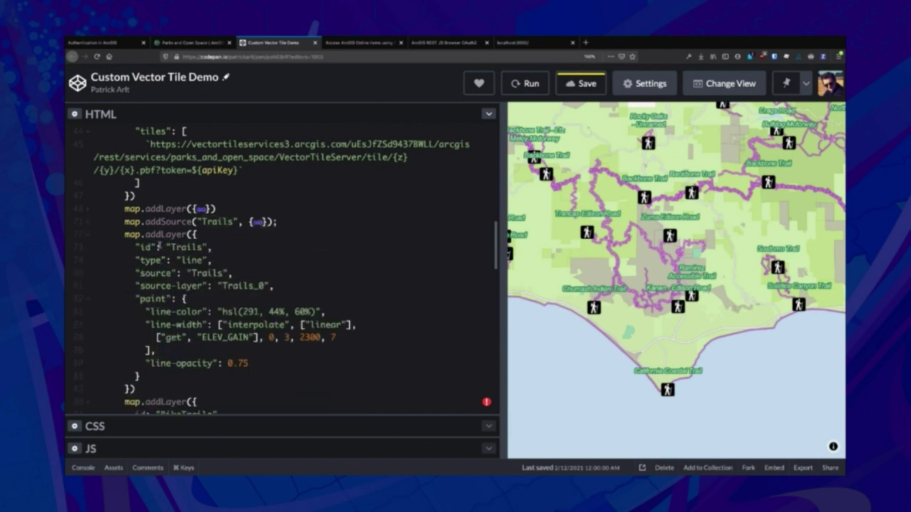
pyautogui.click(88, 235)
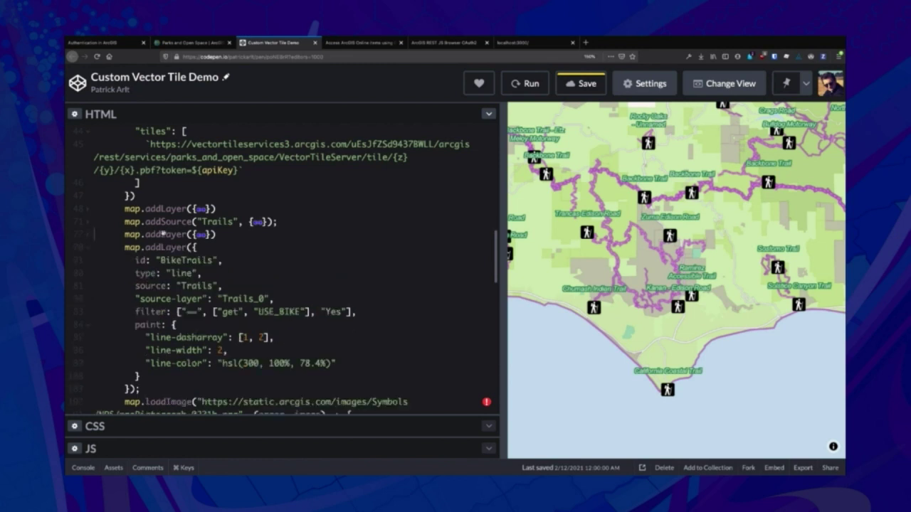
pyautogui.scroll(3, 614, 254)
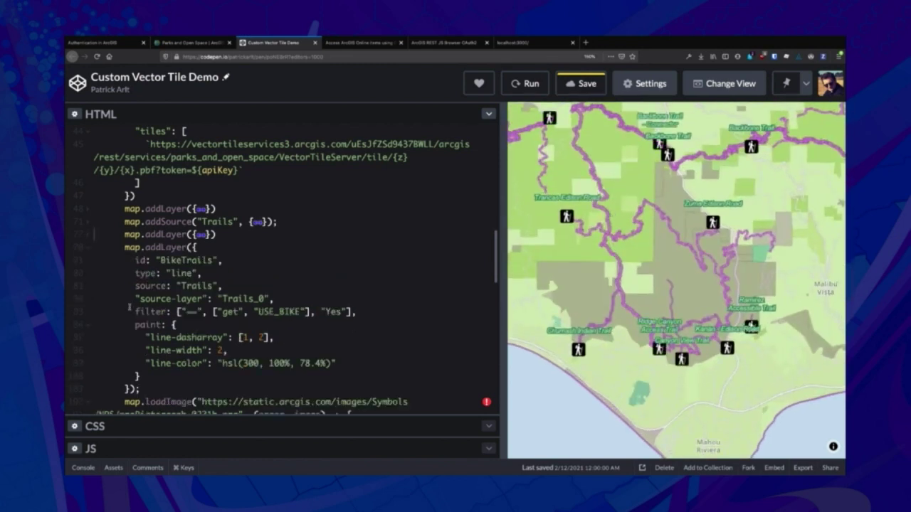
pyautogui.click(88, 247)
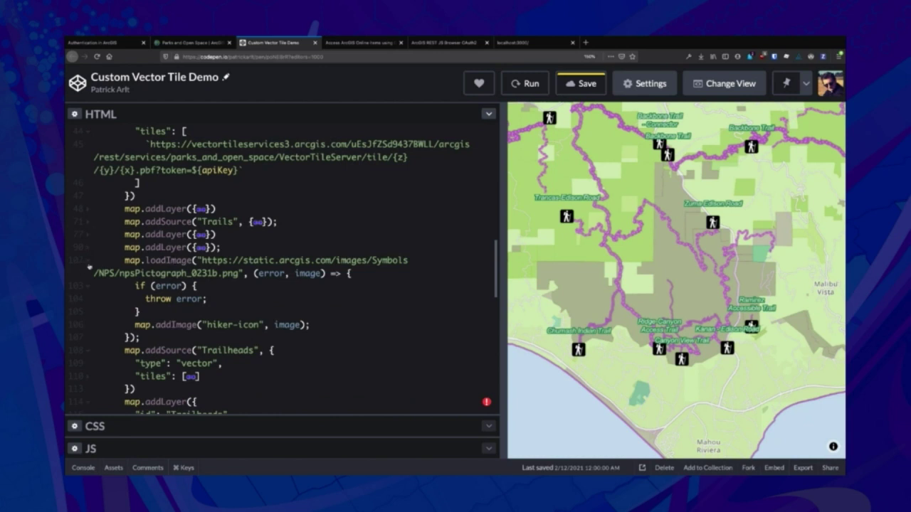
pyautogui.click(87, 262)
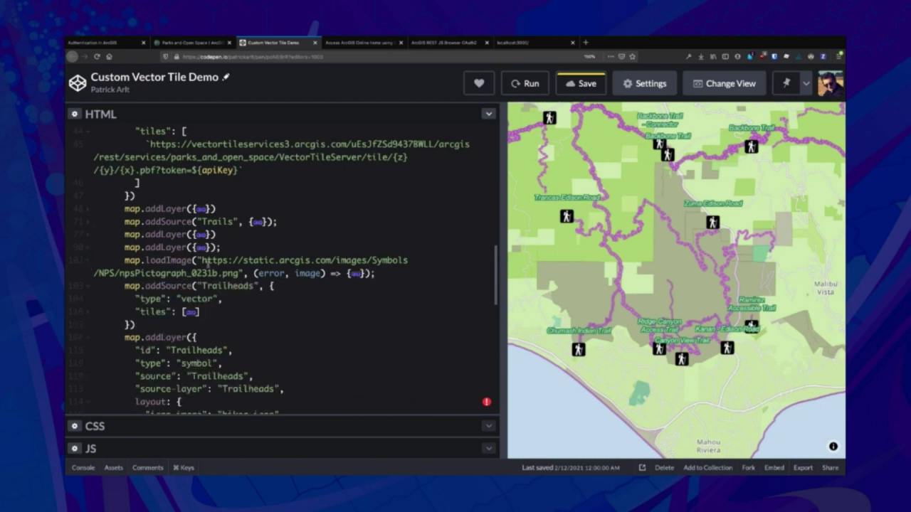
pyautogui.click(89, 262)
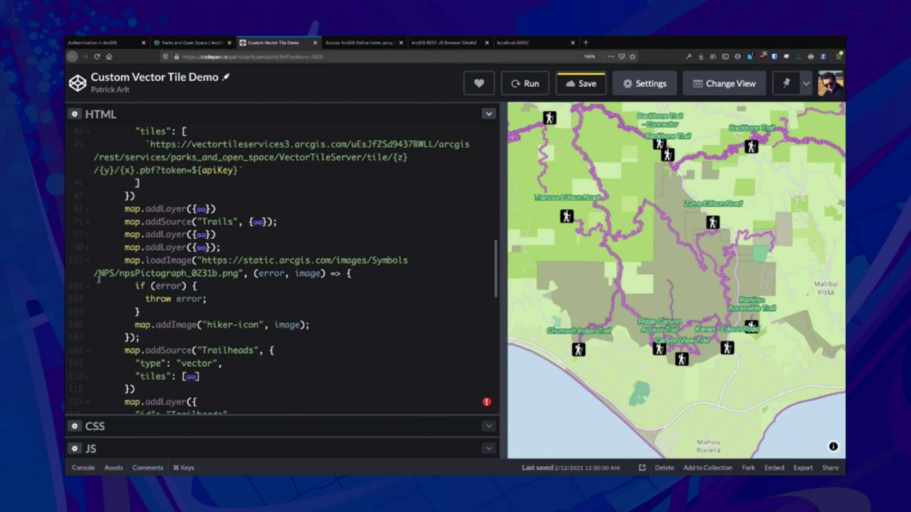
pyautogui.click(89, 268)
pyautogui.scroll(-3, 170, 234)
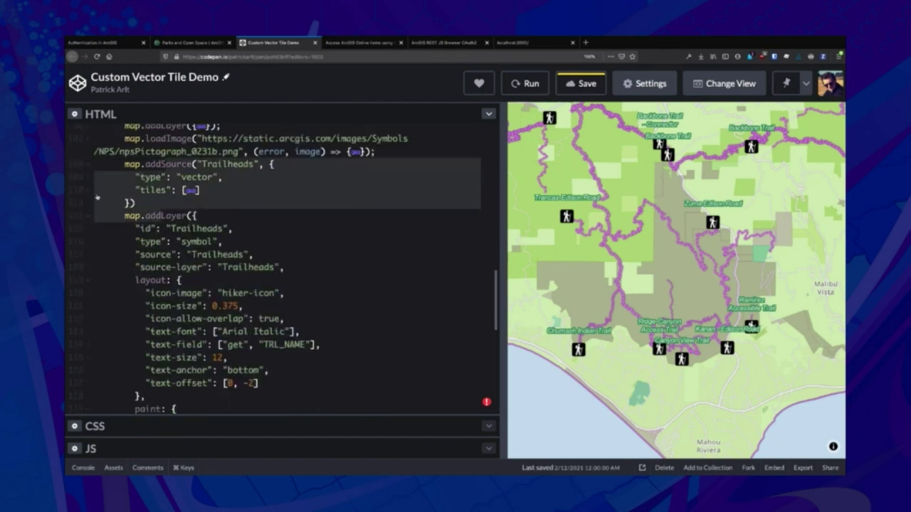
# Expand the Trailheads tile URL list with its apiKey token and rotate the map preview.
pyautogui.click(87, 192)
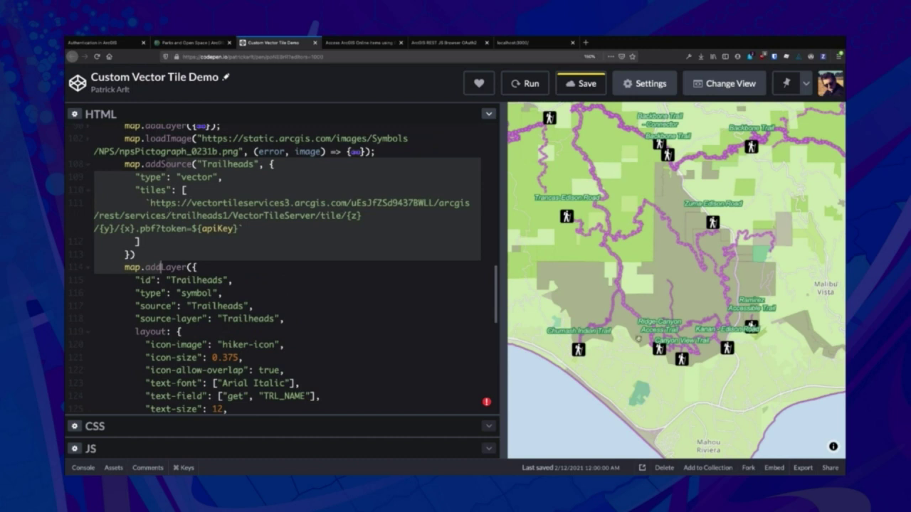
pyautogui.scroll(10, 285, 285)
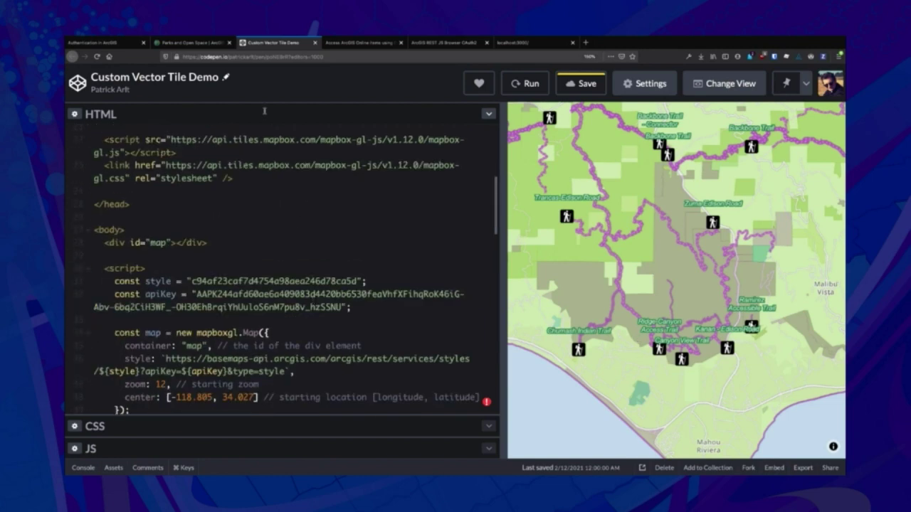
pyautogui.moveTo(703, 366); pyautogui.dragTo(682, 334)
pyautogui.scroll(3, 682, 335)
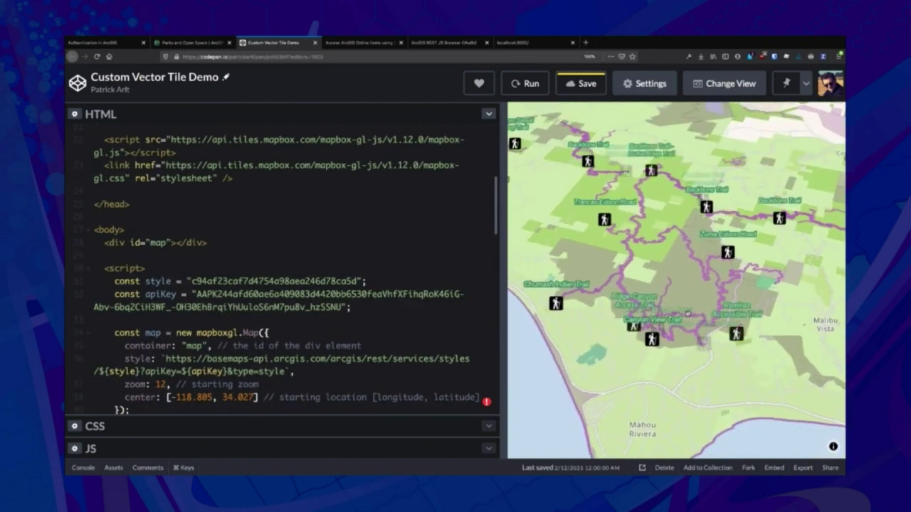
pyautogui.scroll(5, 677, 324)
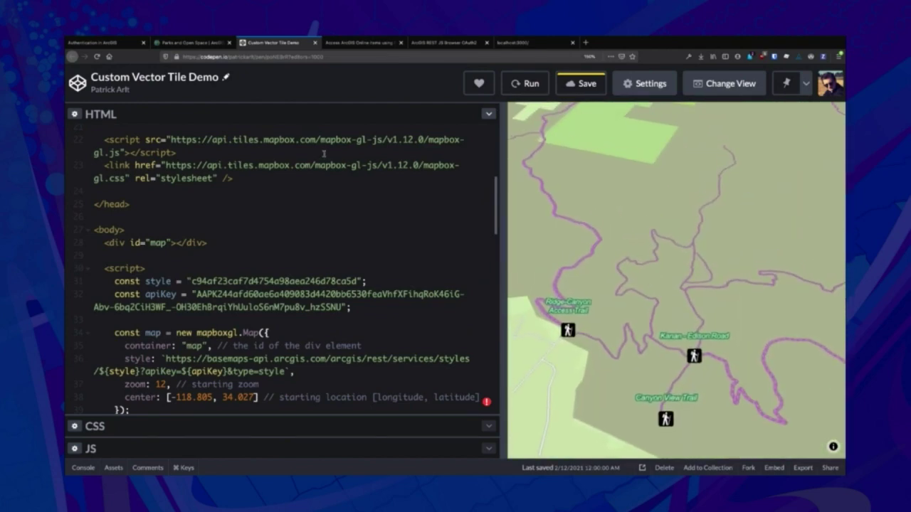
# Advance the presentation to the "Using an API Key - ArcGIS API for JavaScript" slide.
pyautogui.click(191, 45)
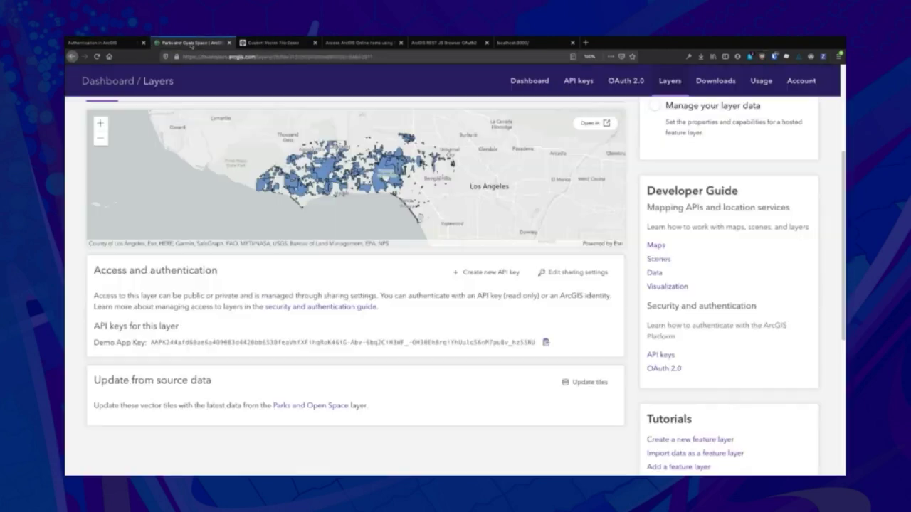
pyautogui.click(109, 45)
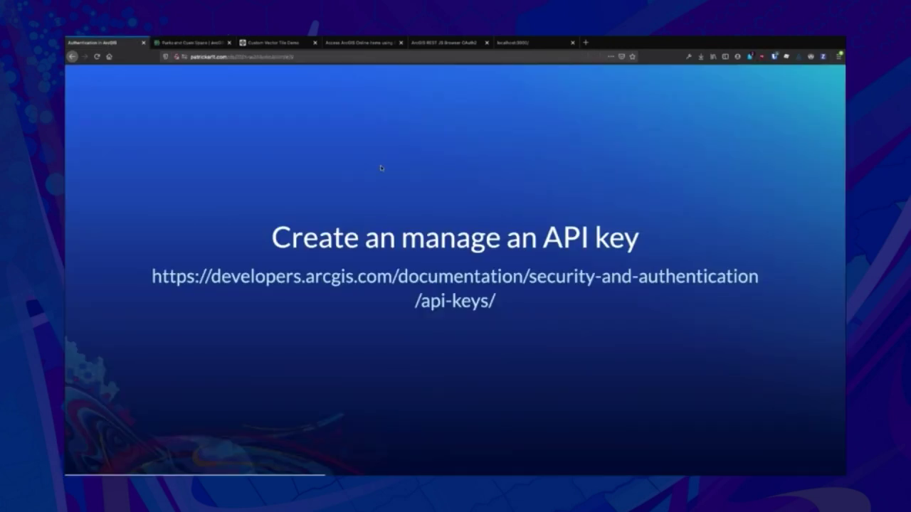
pyautogui.press('Right')
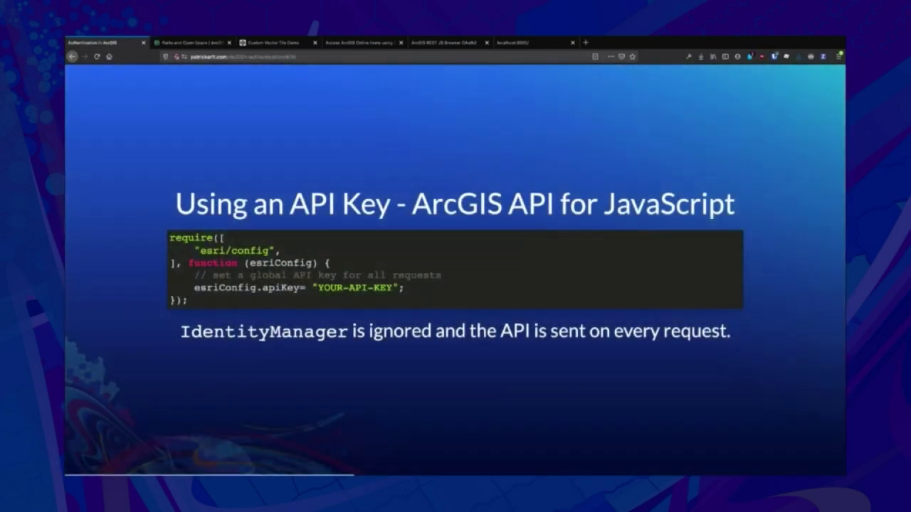